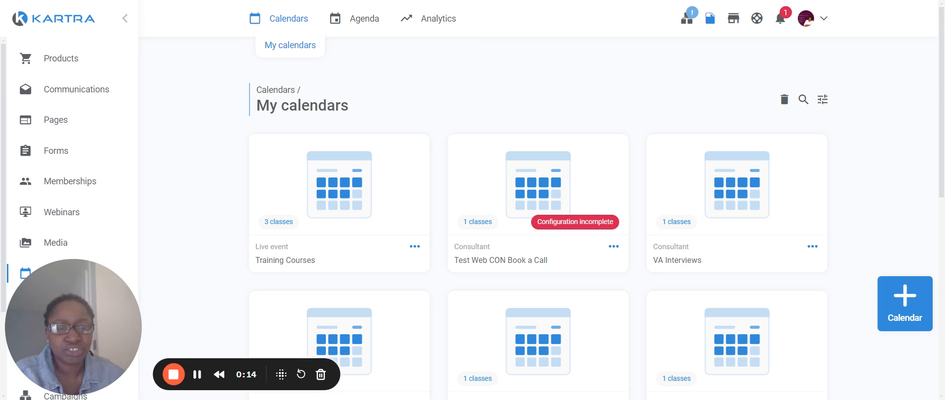
Create a new calendar based on the Consultant model and name it "Discovery Call"
{"action": "left_click", "coordinate": [907, 299]}
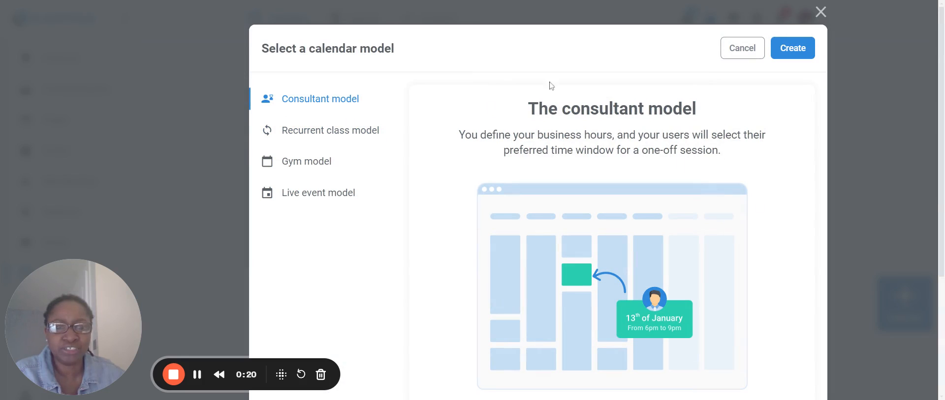
{"action": "scroll", "coordinate": [251, 46], "scroll_direction": "down", "scroll_amount": 1}
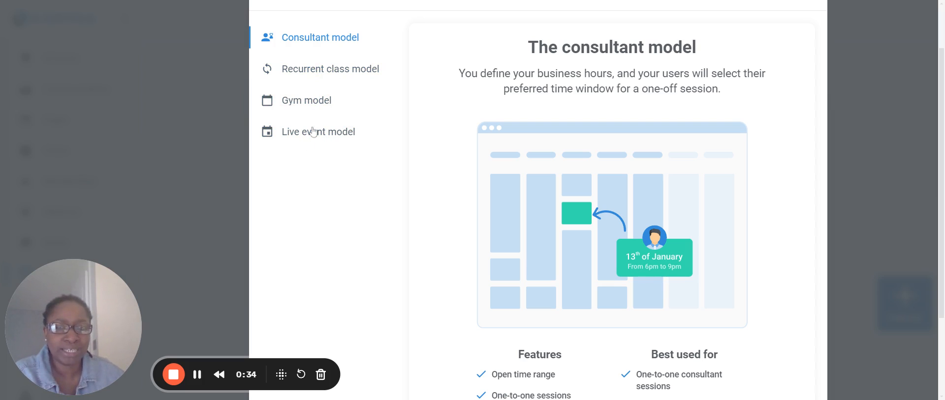
{"action": "scroll", "coordinate": [372, 196], "scroll_direction": "up", "scroll_amount": 2}
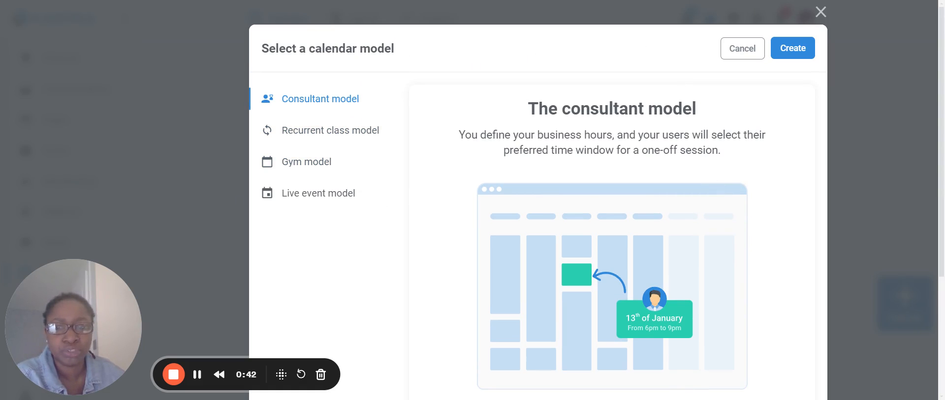
{"action": "left_click", "coordinate": [806, 49]}
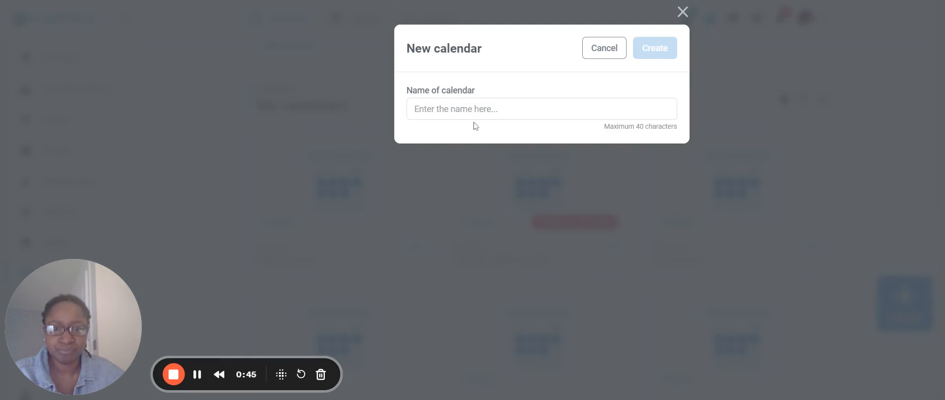
{"action": "left_click", "coordinate": [473, 119]}
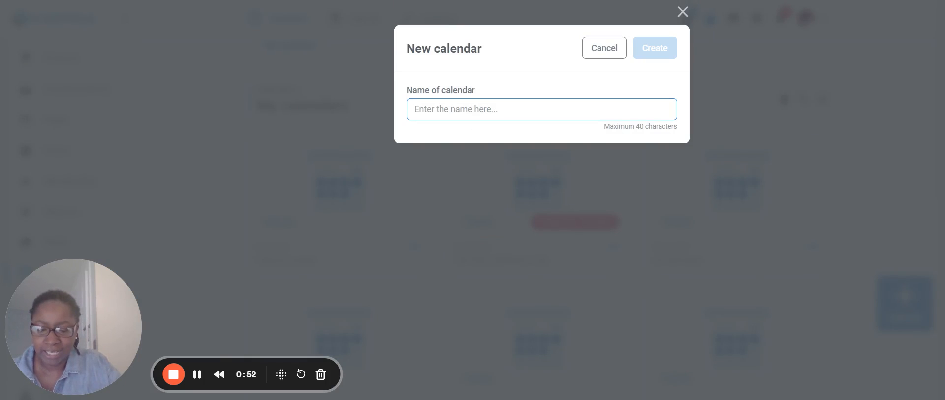
{"action": "type", "text": "Discovery"}
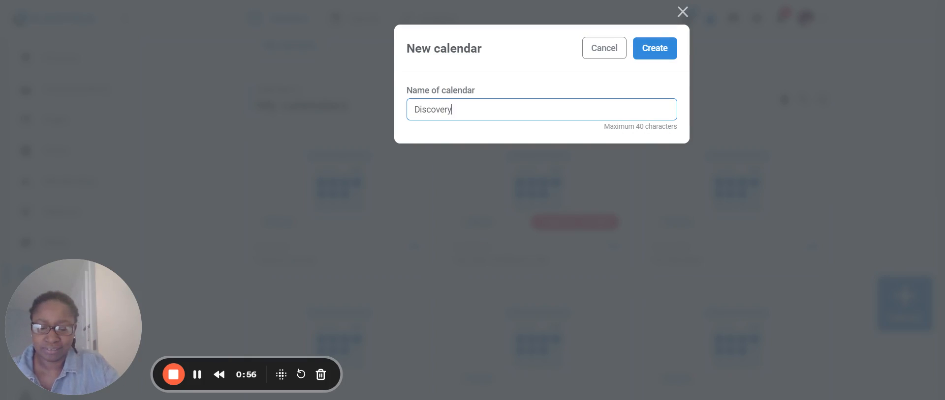
{"action": "type", "text": " Call"}
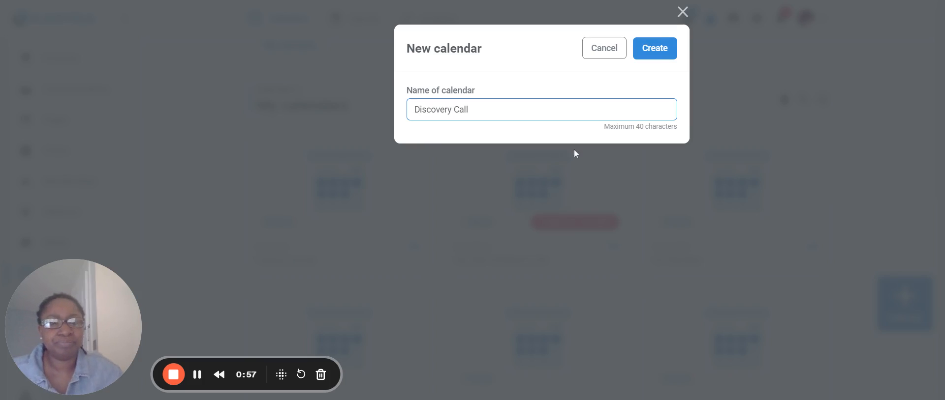
{"action": "left_click", "coordinate": [656, 51]}
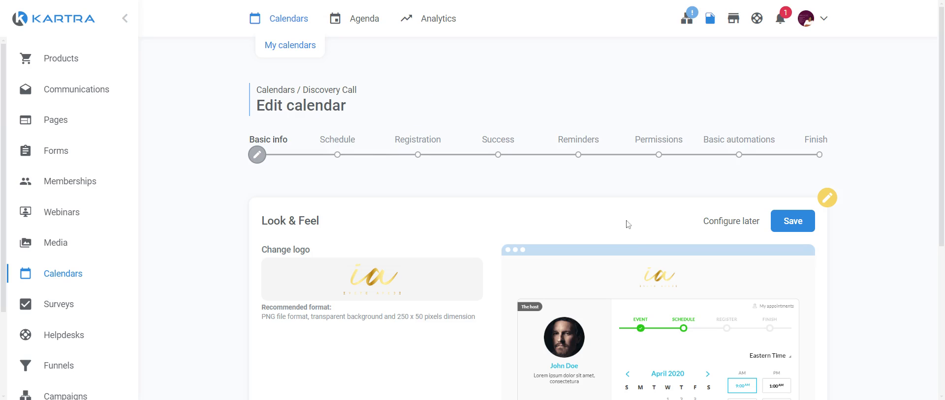
Replace the calendar logo with the Nasara__12_ image from the user gallery
{"action": "scroll", "coordinate": [494, 315], "scroll_direction": "down", "scroll_amount": 4}
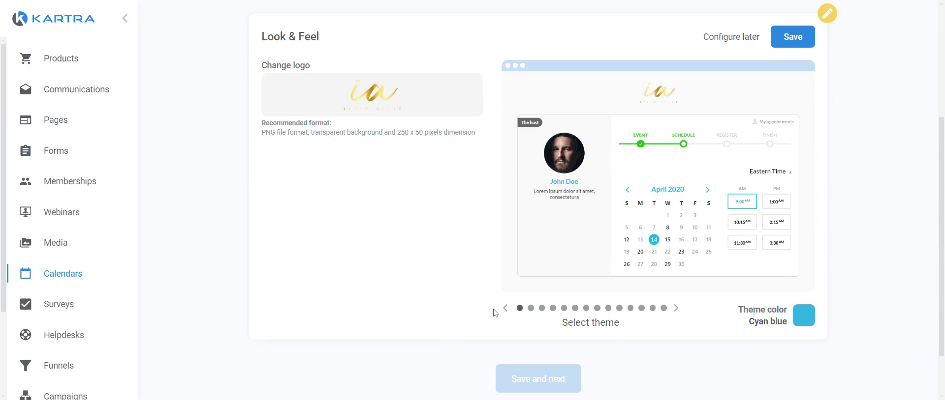
{"action": "left_click", "coordinate": [377, 101]}
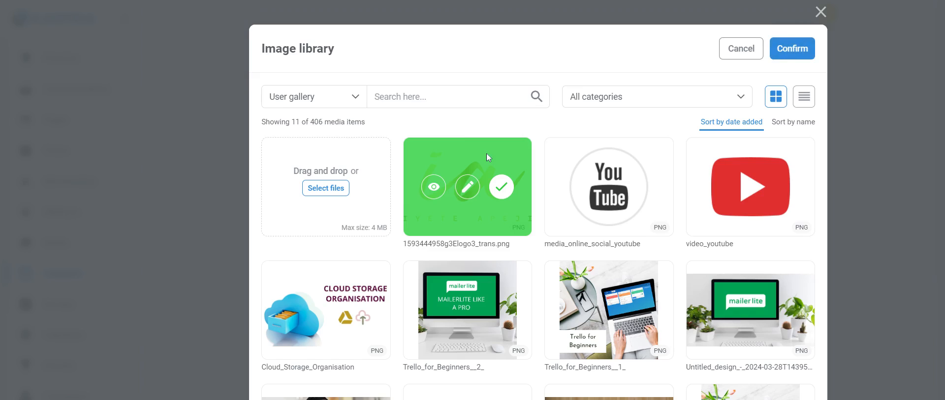
{"action": "scroll", "coordinate": [487, 157], "scroll_direction": "down", "scroll_amount": 2}
{"action": "left_click", "coordinate": [545, 358]}
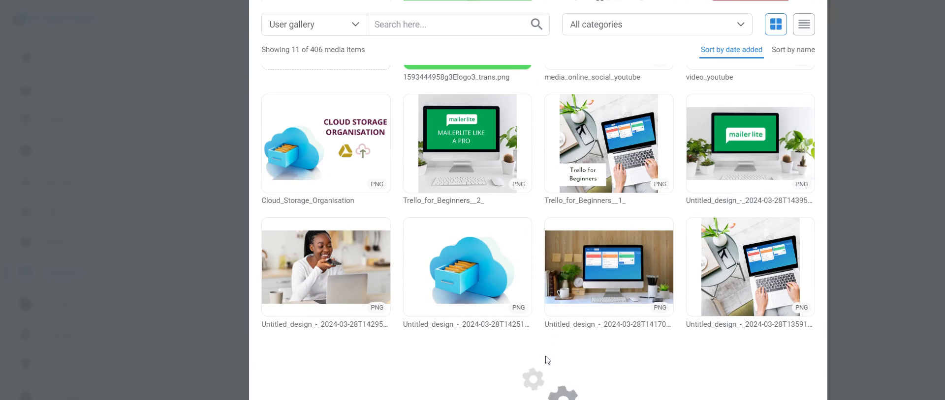
{"action": "scroll", "coordinate": [551, 334], "scroll_direction": "down", "scroll_amount": 6}
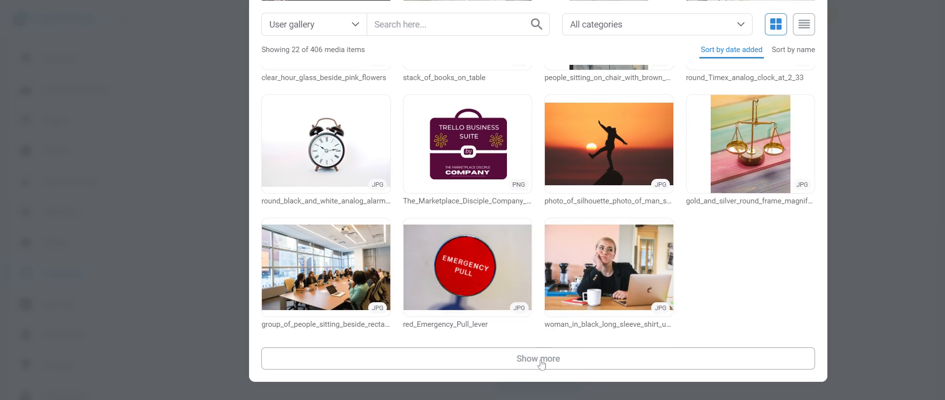
{"action": "left_click", "coordinate": [541, 361]}
{"action": "scroll", "coordinate": [541, 361], "scroll_direction": "down", "scroll_amount": 8}
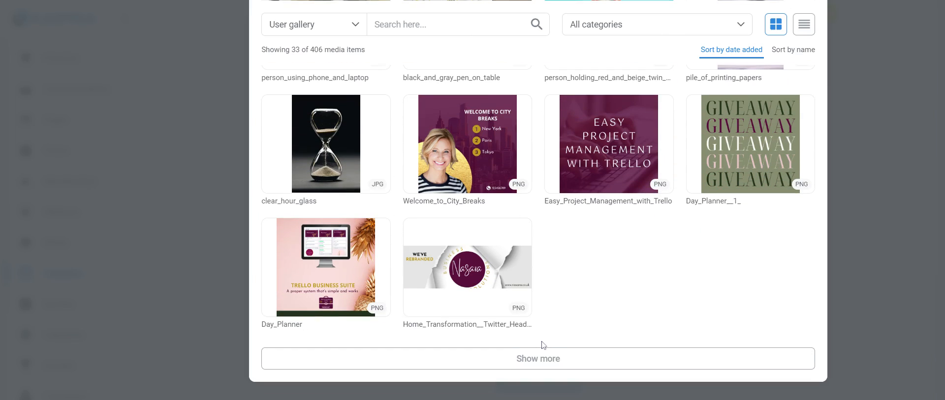
{"action": "left_click", "coordinate": [526, 362]}
{"action": "scroll", "coordinate": [319, 148], "scroll_direction": "down", "scroll_amount": 6}
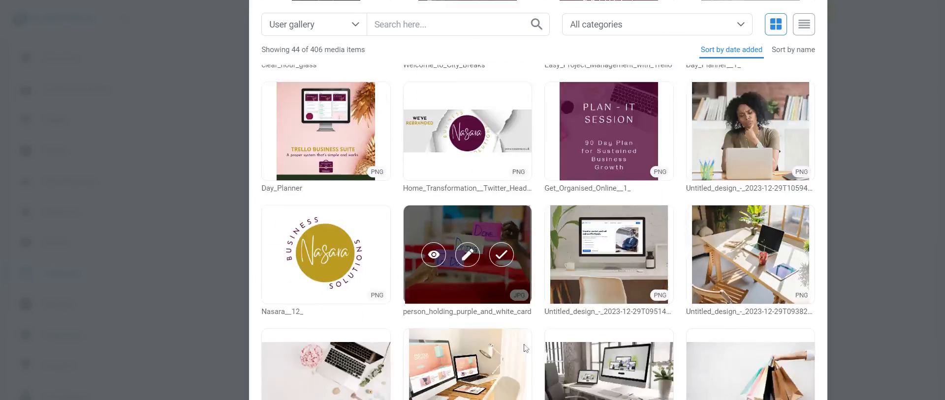
{"action": "left_click", "coordinate": [352, 91]}
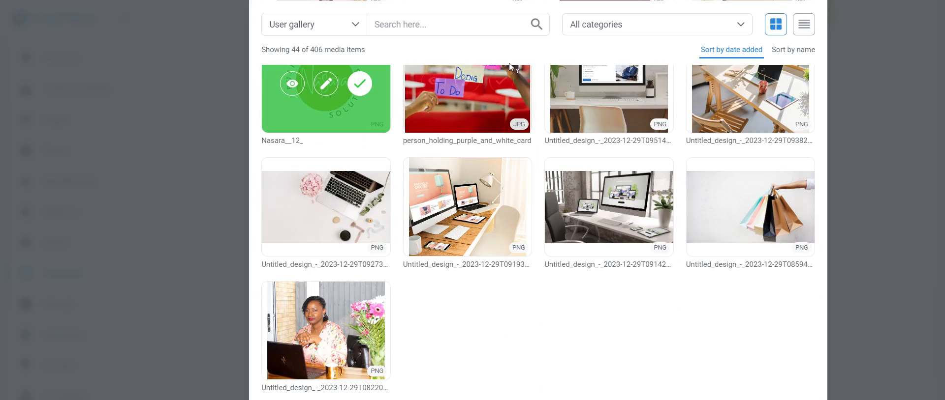
{"action": "scroll", "coordinate": [740, 66], "scroll_direction": "up", "scroll_amount": 1}
{"action": "scroll", "coordinate": [717, 327], "scroll_direction": "up", "scroll_amount": 20}
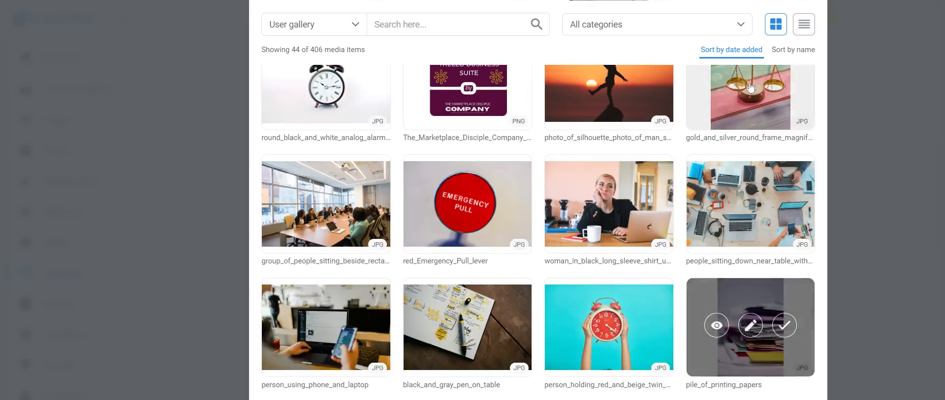
{"action": "left_click", "coordinate": [788, 48]}
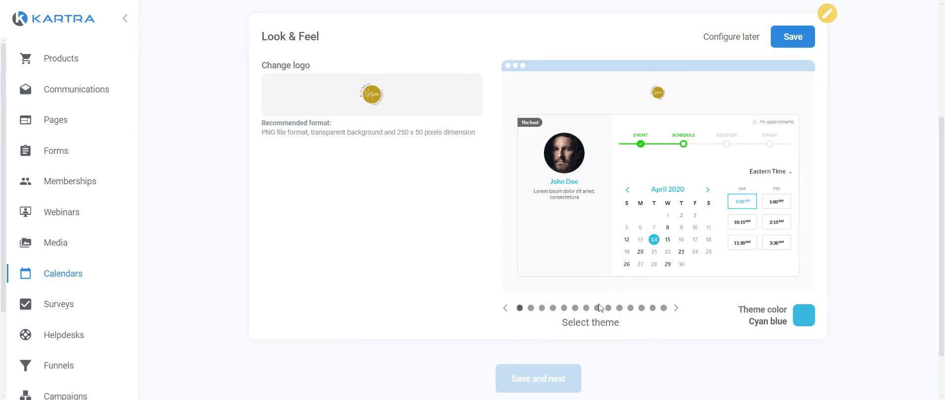
Set the calendar theme color to Brown, save the Look & Feel settings and continue to the Schedule stage
{"action": "left_click", "coordinate": [676, 308]}
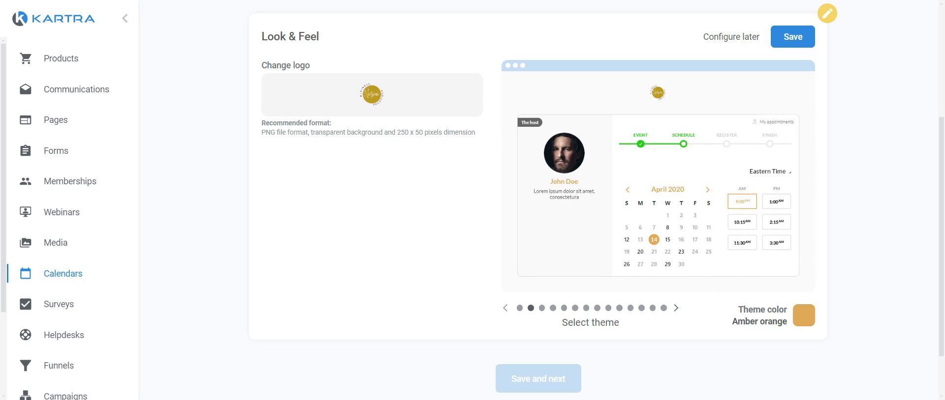
{"action": "left_click", "coordinate": [677, 309]}
{"action": "left_click", "coordinate": [677, 309]}
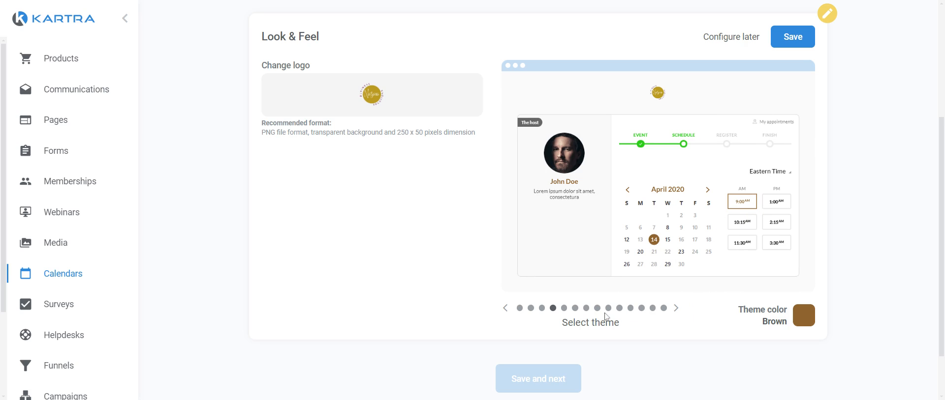
{"action": "left_click", "coordinate": [796, 36]}
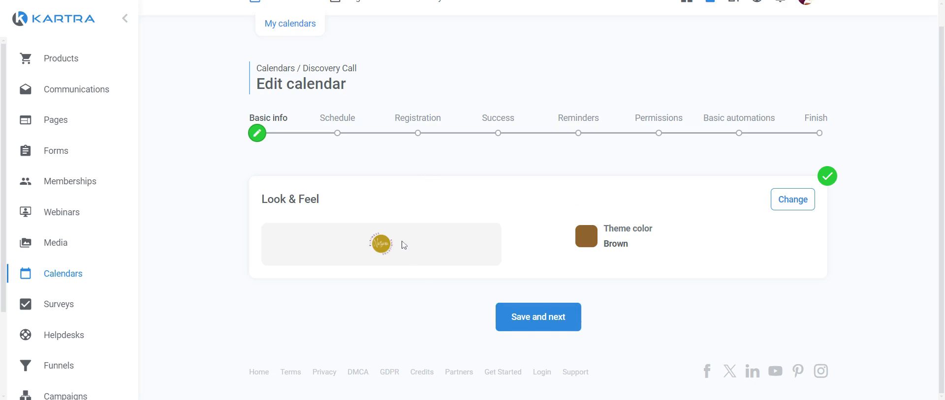
{"action": "left_click", "coordinate": [544, 329]}
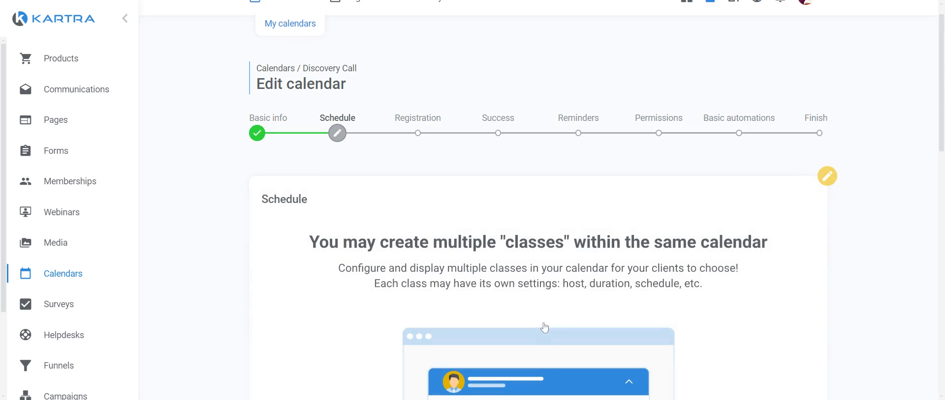
Read through the Schedule introduction about multiple classes in one calendar and acknowledge it as understood
{"action": "scroll", "coordinate": [473, 239], "scroll_direction": "down", "scroll_amount": 3}
{"action": "scroll", "coordinate": [474, 238], "scroll_direction": "up", "scroll_amount": 2}
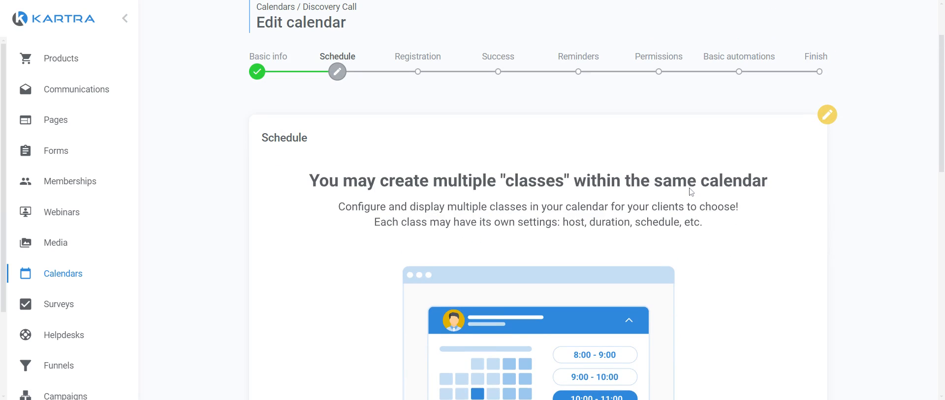
{"action": "scroll", "coordinate": [693, 193], "scroll_direction": "down", "scroll_amount": 3}
{"action": "scroll", "coordinate": [691, 191], "scroll_direction": "down", "scroll_amount": 5}
{"action": "scroll", "coordinate": [690, 191], "scroll_direction": "up", "scroll_amount": 8}
{"action": "scroll", "coordinate": [610, 207], "scroll_direction": "down", "scroll_amount": 3}
{"action": "scroll", "coordinate": [610, 206], "scroll_direction": "down", "scroll_amount": 3}
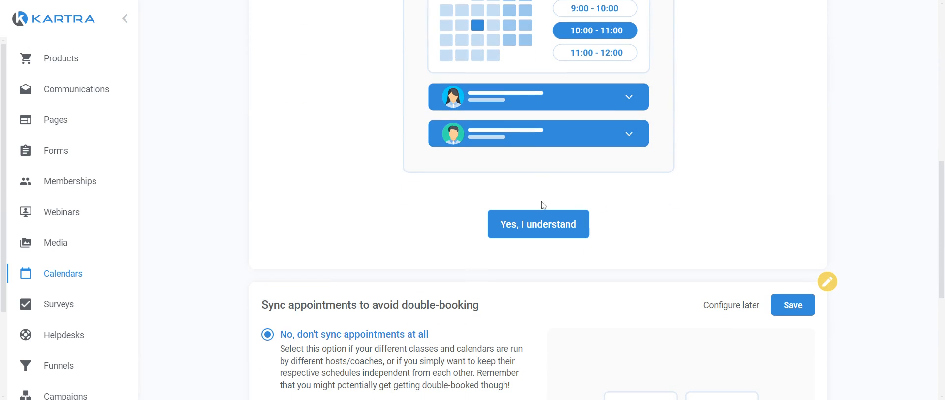
{"action": "scroll", "coordinate": [608, 231], "scroll_direction": "up", "scroll_amount": 7}
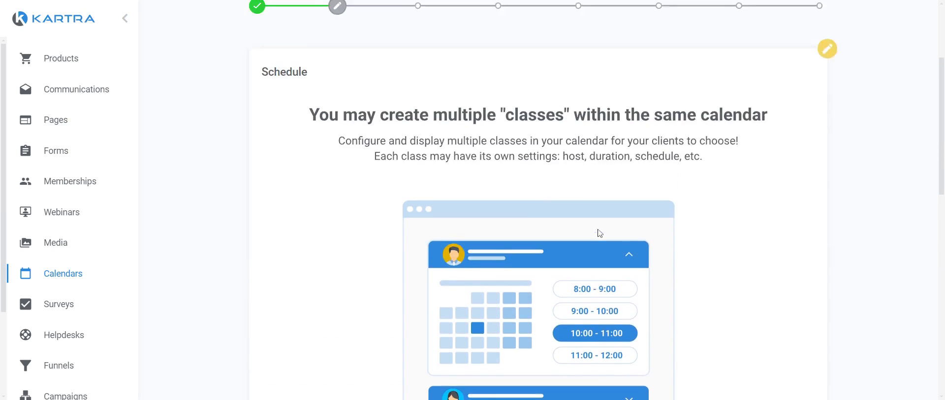
{"action": "scroll", "coordinate": [590, 220], "scroll_direction": "down", "scroll_amount": 4}
{"action": "scroll", "coordinate": [590, 220], "scroll_direction": "down", "scroll_amount": 3}
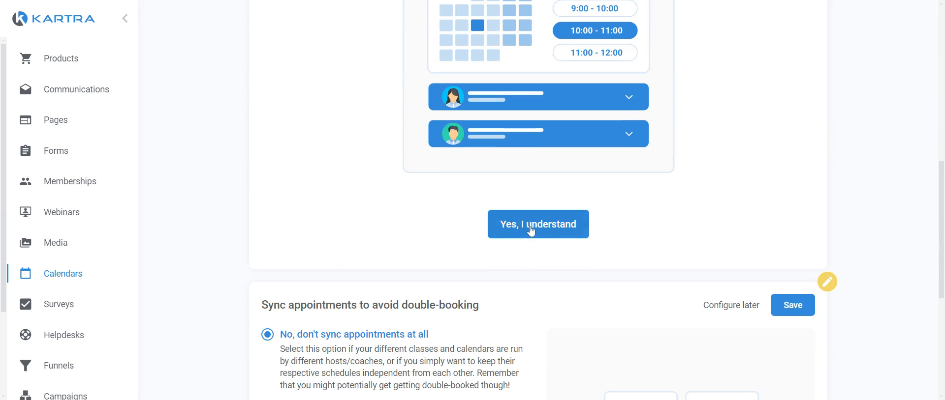
{"action": "left_click", "coordinate": [529, 229]}
Title Class 1 "Discover Call" and describe it as "Free One Time call for new clients"
{"action": "scroll", "coordinate": [333, 179], "scroll_direction": "up", "scroll_amount": 5}
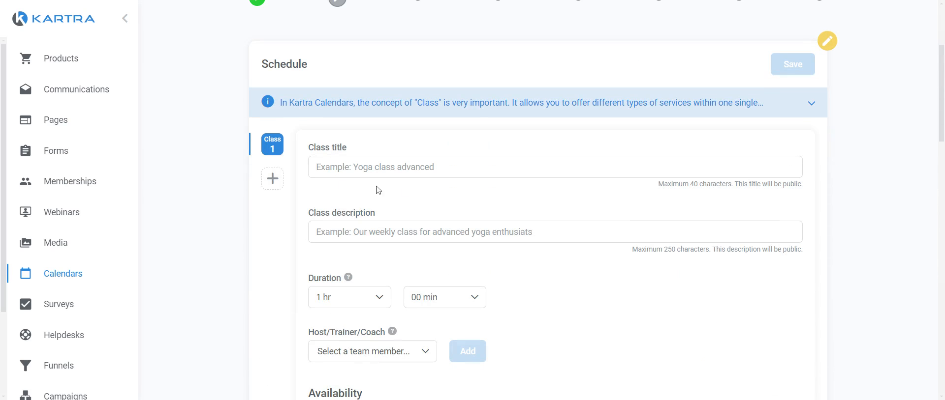
{"action": "left_click", "coordinate": [372, 168]}
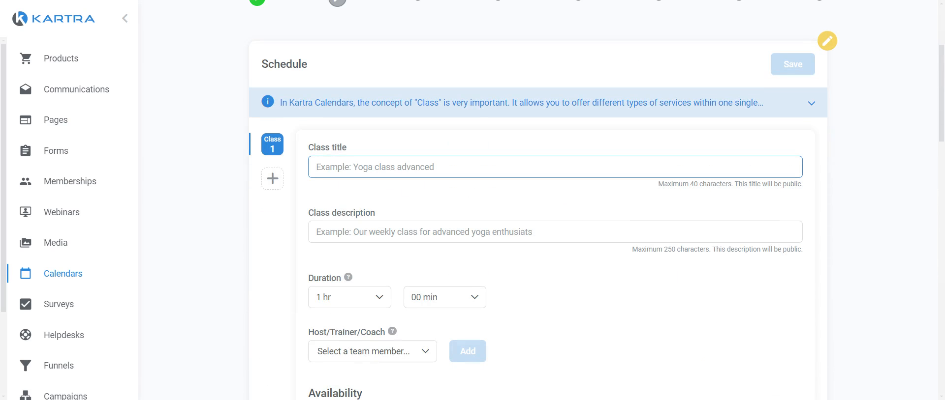
{"action": "type", "text": "Disc"}
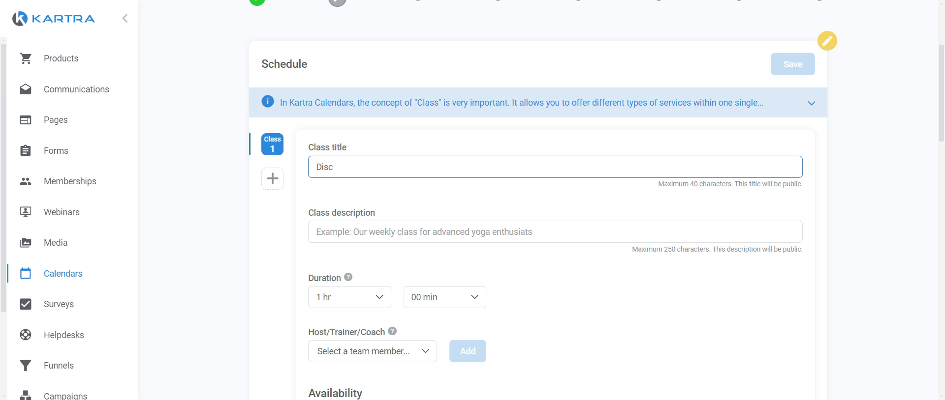
{"action": "type", "text": "over Call"}
{"action": "key", "text": "Tab"}
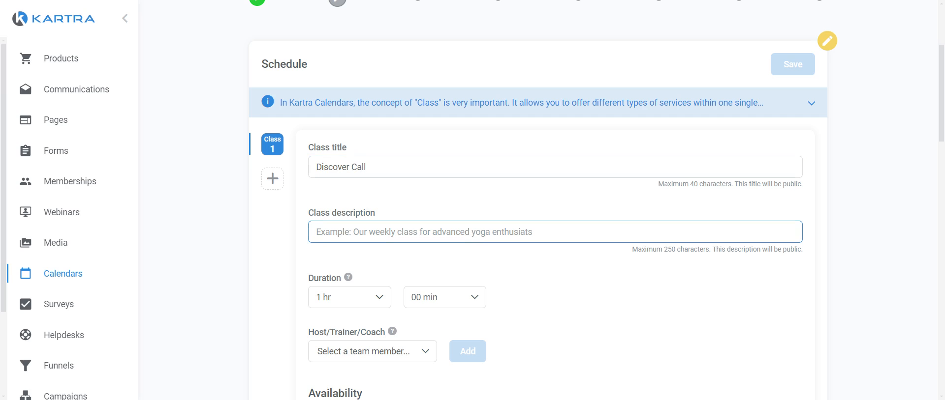
{"action": "type", "text": "Free"}
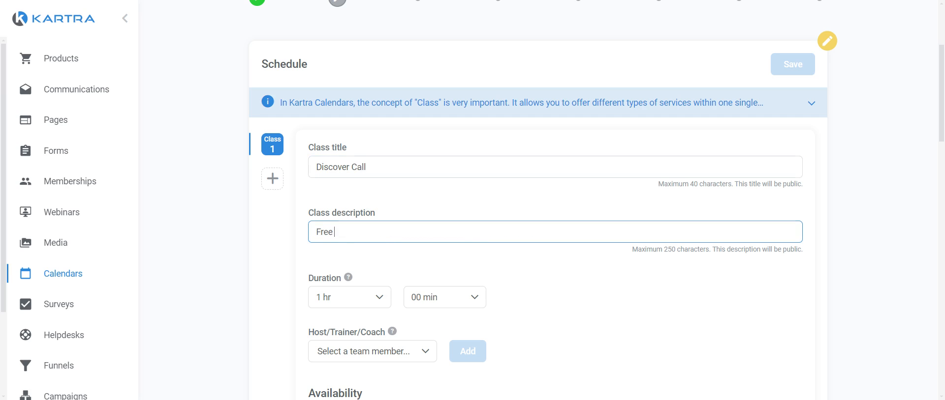
{"action": "type", "text": " One Time call for n"}
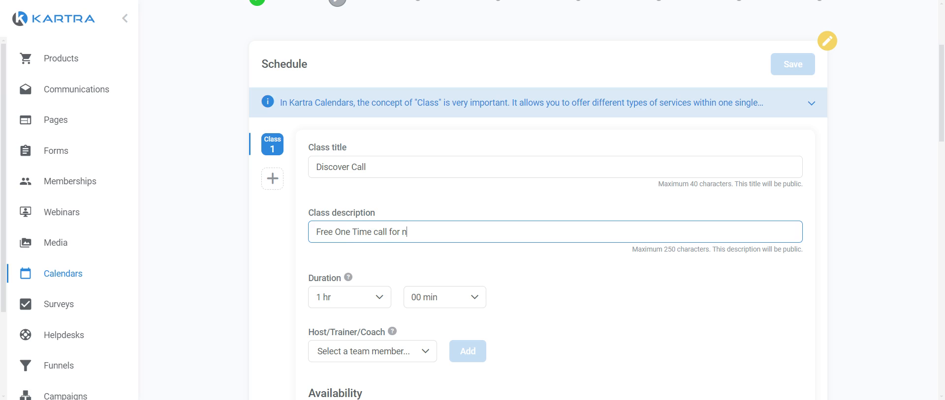
{"action": "type", "text": "ew clients"}
Set the Class 1 duration to 0 hr 20 min
{"action": "scroll", "coordinate": [654, 265], "scroll_direction": "down", "scroll_amount": 3}
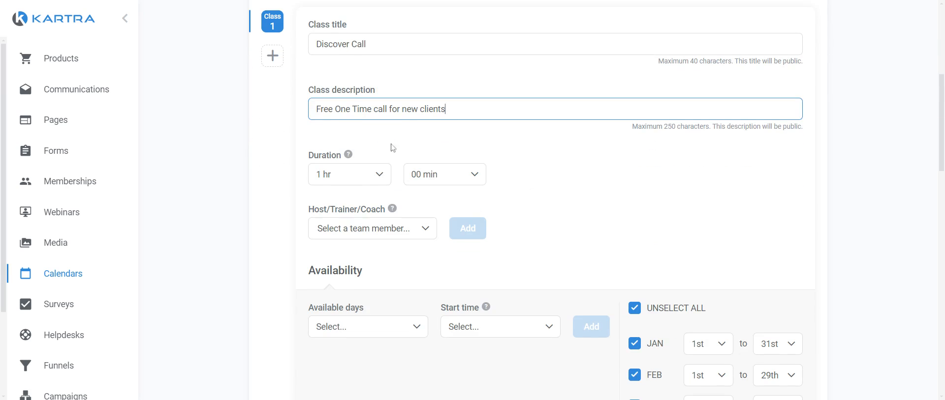
{"action": "left_click", "coordinate": [377, 182]}
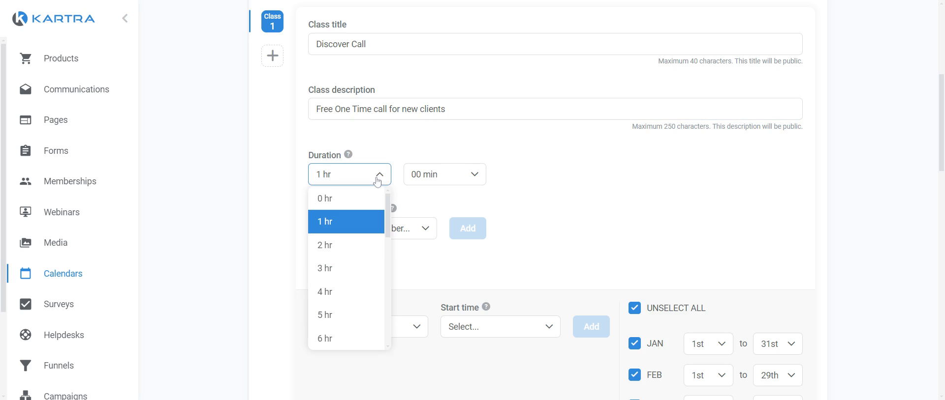
{"action": "left_click", "coordinate": [345, 199]}
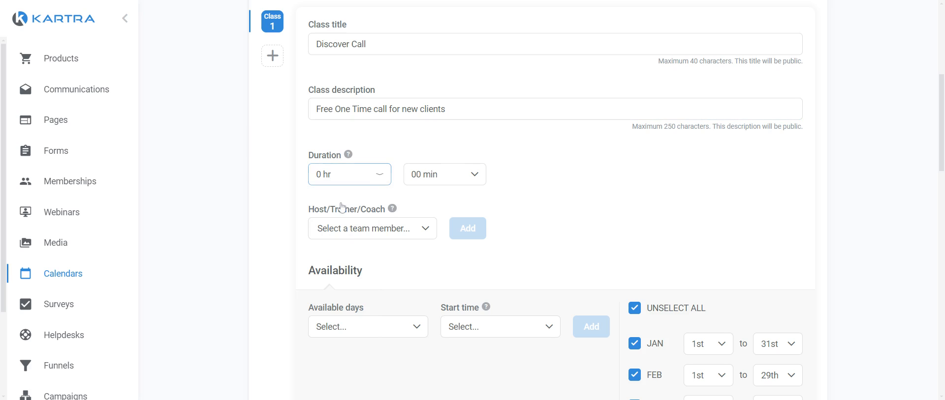
{"action": "left_click", "coordinate": [440, 187]}
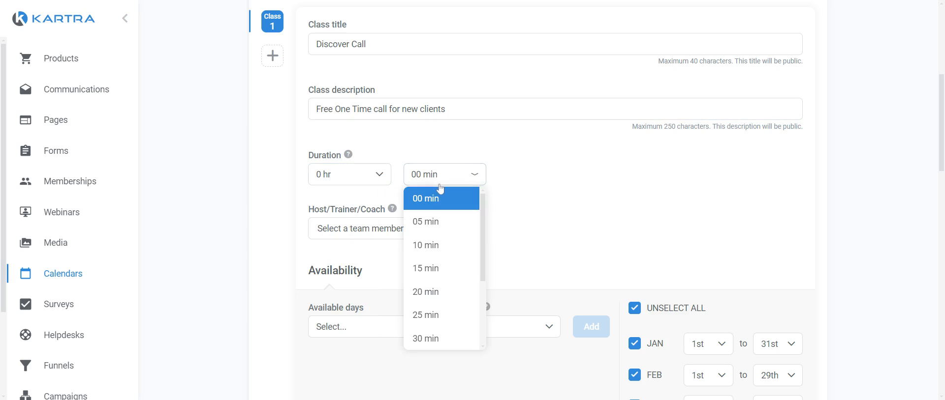
{"action": "left_click", "coordinate": [429, 292]}
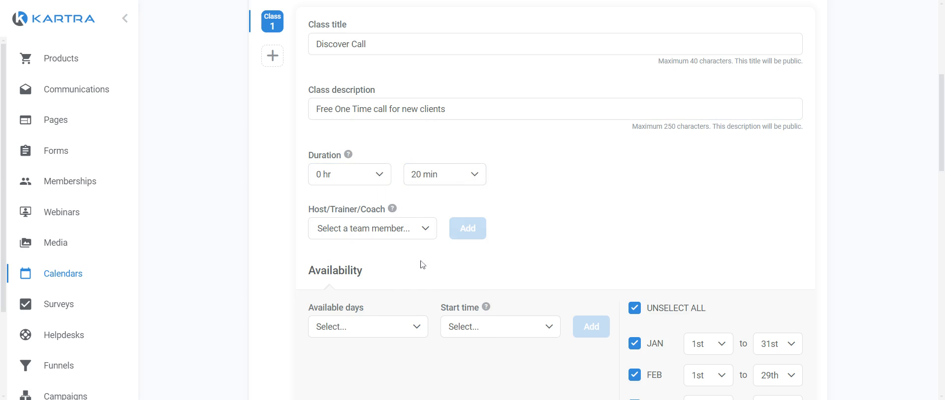
Add the listed team member as the Host/Trainer/Coach of Class 1
{"action": "left_click", "coordinate": [408, 232]}
{"action": "left_click", "coordinate": [384, 276]}
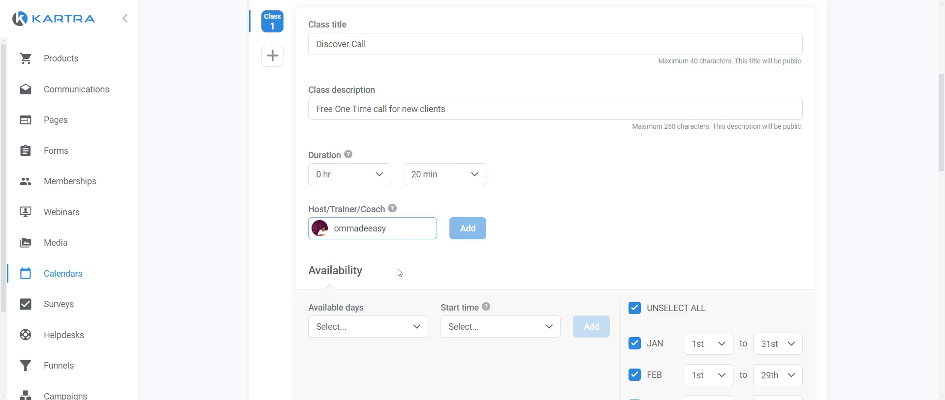
{"action": "left_click", "coordinate": [468, 228]}
Choose Mon and Fri as the available days for the class
{"action": "scroll", "coordinate": [536, 238], "scroll_direction": "down", "scroll_amount": 1}
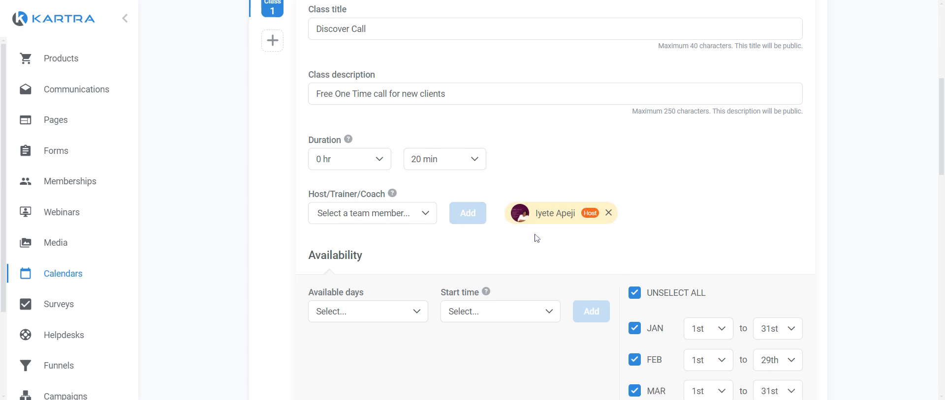
{"action": "scroll", "coordinate": [537, 239], "scroll_direction": "down", "scroll_amount": 3}
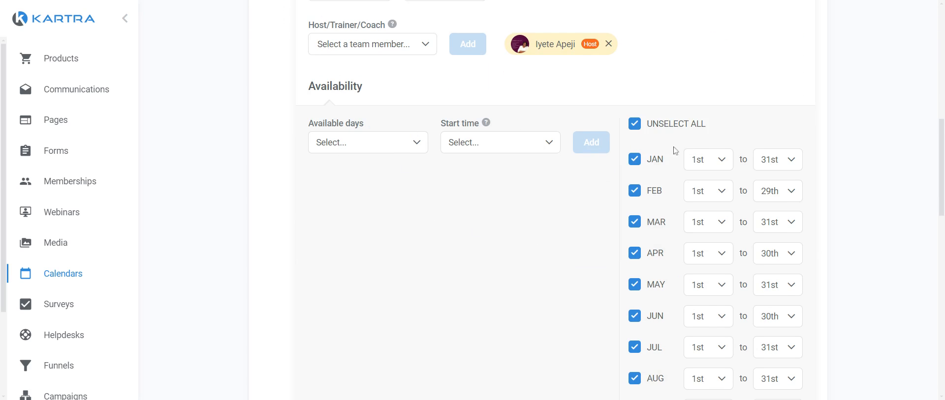
{"action": "left_click", "coordinate": [414, 148]}
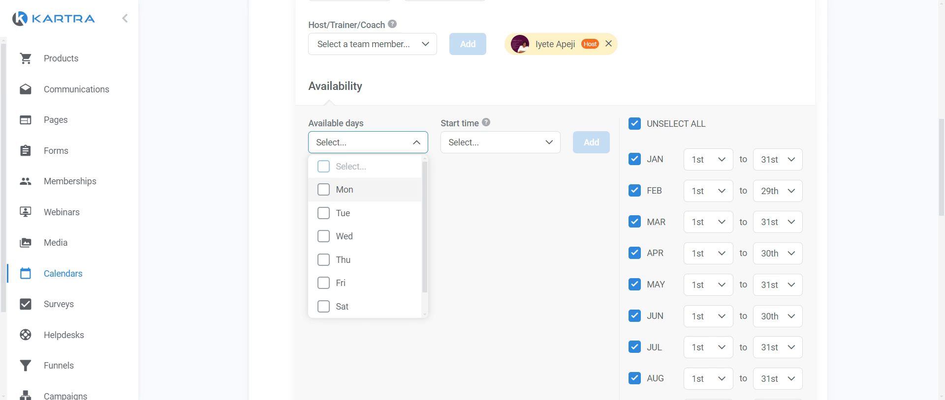
{"action": "left_click", "coordinate": [325, 192]}
{"action": "left_click", "coordinate": [325, 283]}
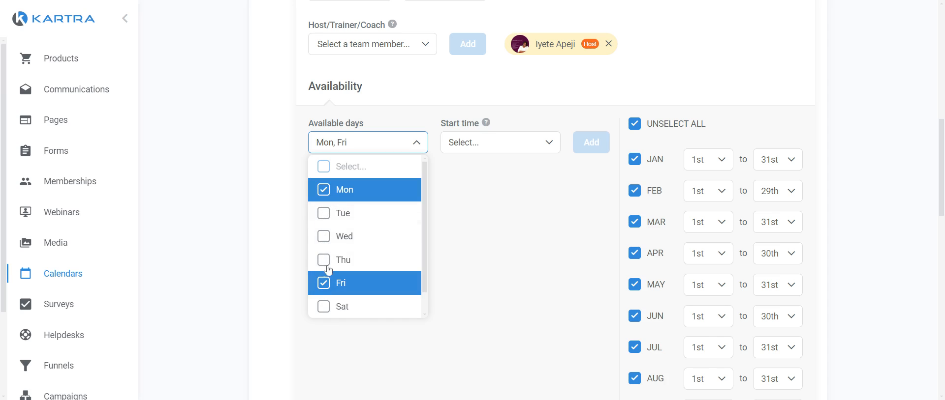
Select start times 11:30, 12:00, 12:30 and 13:00 and add them to the class availability for the chosen days
{"action": "left_click", "coordinate": [480, 147]}
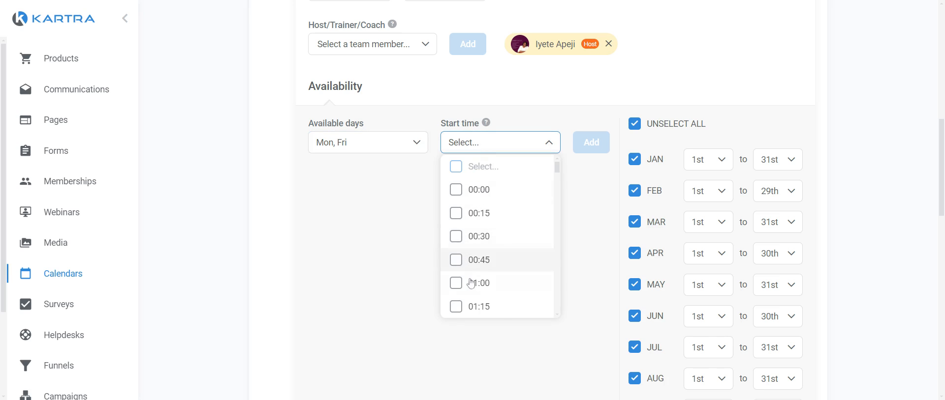
{"action": "scroll", "coordinate": [475, 217], "scroll_direction": "down", "scroll_amount": 6}
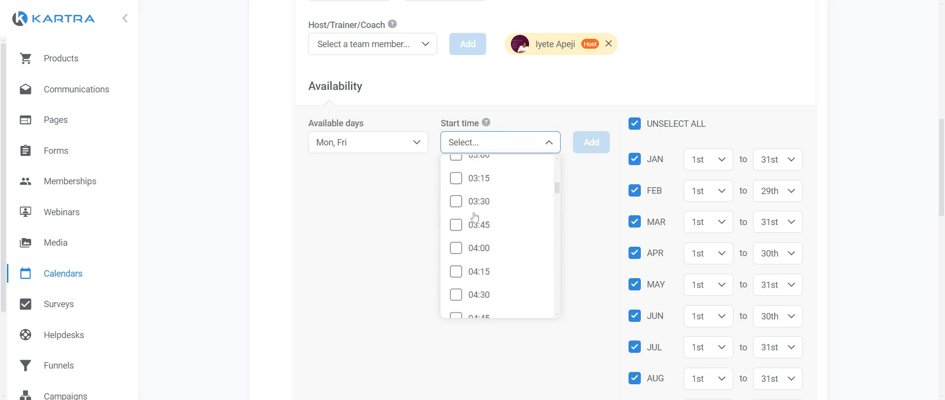
{"action": "scroll", "coordinate": [474, 216], "scroll_direction": "down", "scroll_amount": 6}
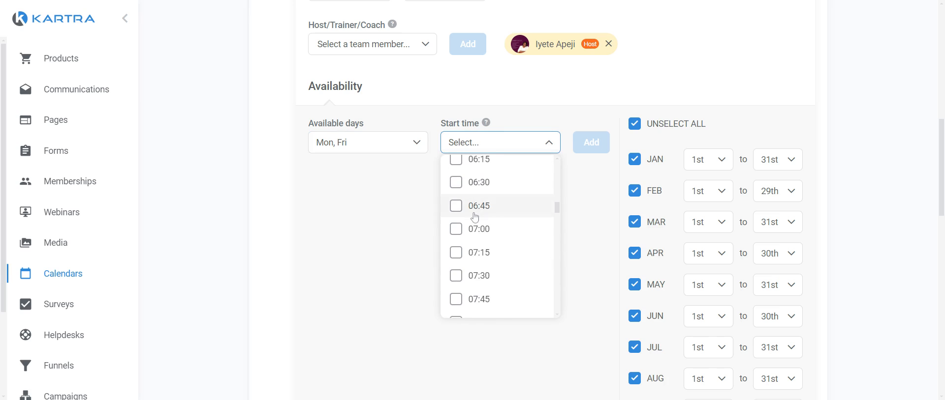
{"action": "scroll", "coordinate": [475, 217], "scroll_direction": "down", "scroll_amount": 5}
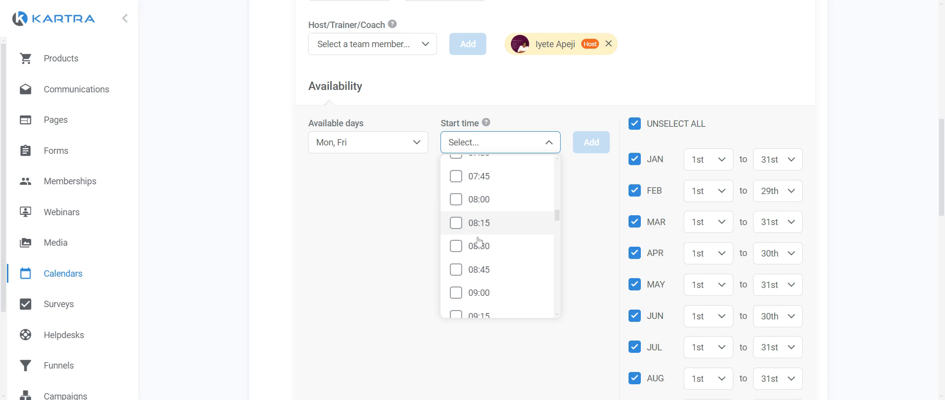
{"action": "scroll", "coordinate": [482, 240], "scroll_direction": "down", "scroll_amount": 5}
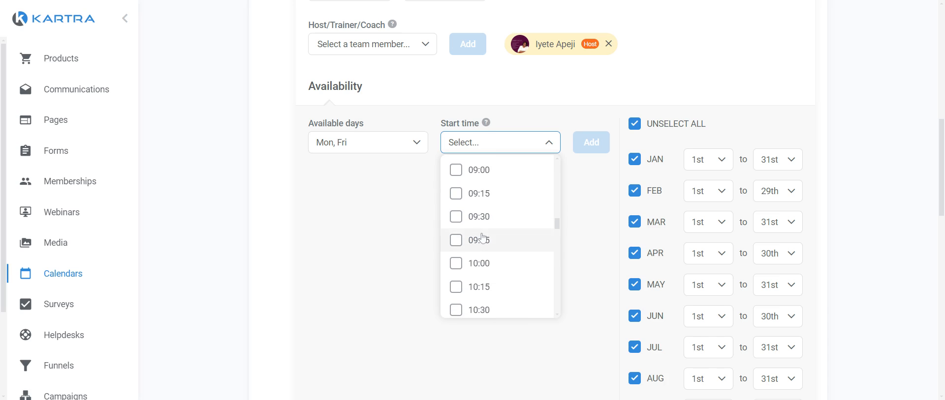
{"action": "scroll", "coordinate": [482, 240], "scroll_direction": "down", "scroll_amount": 3}
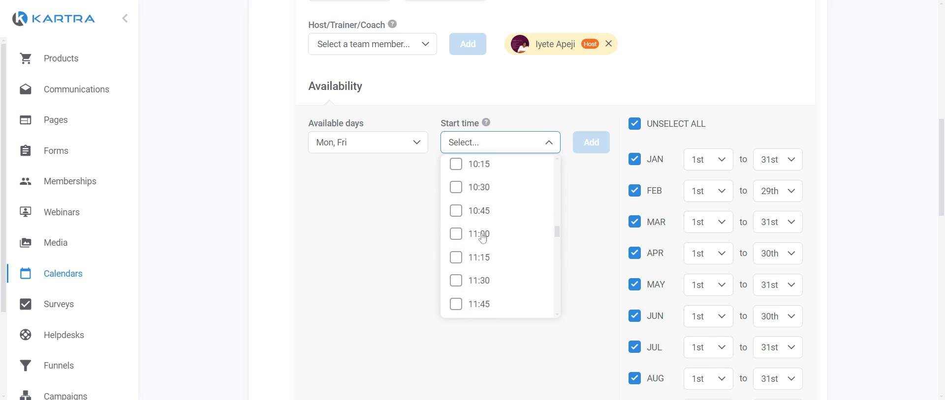
{"action": "scroll", "coordinate": [477, 231], "scroll_direction": "down", "scroll_amount": 2}
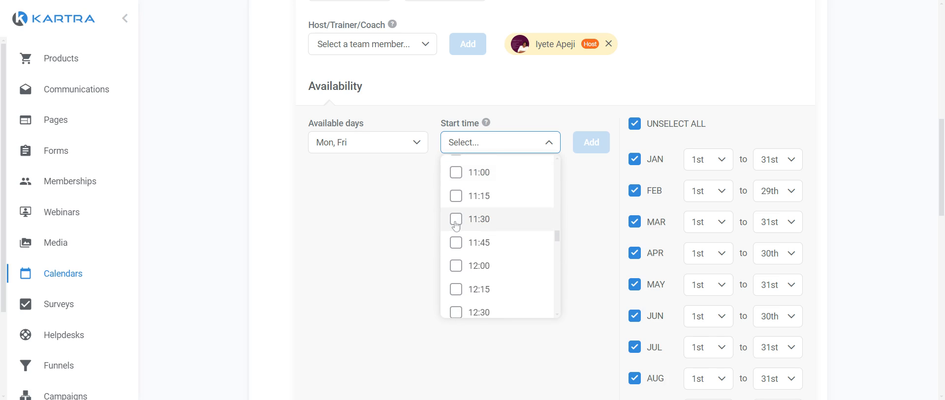
{"action": "left_click", "coordinate": [455, 220]}
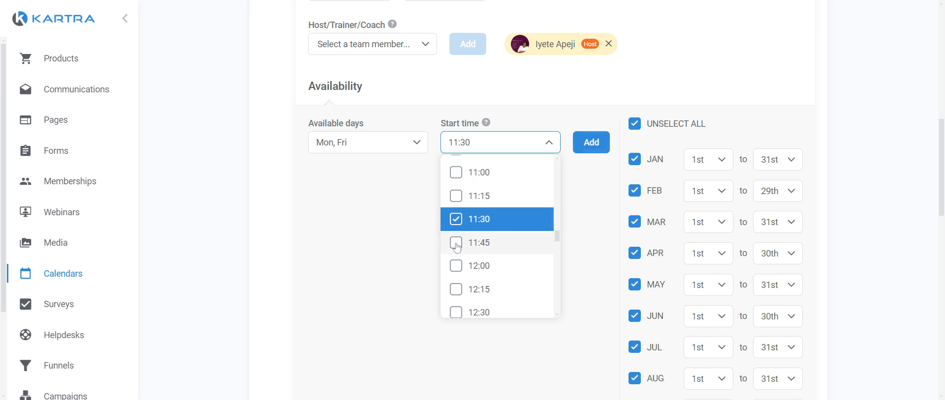
{"action": "left_click", "coordinate": [456, 244]}
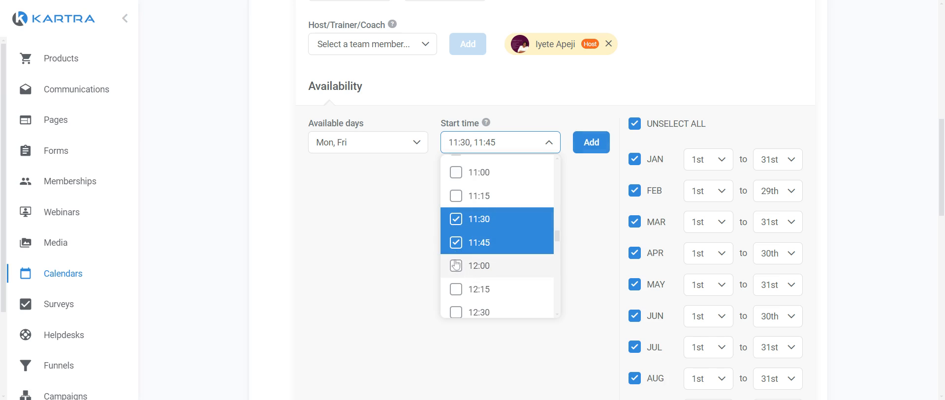
{"action": "left_click", "coordinate": [456, 243]}
{"action": "left_click", "coordinate": [455, 266]}
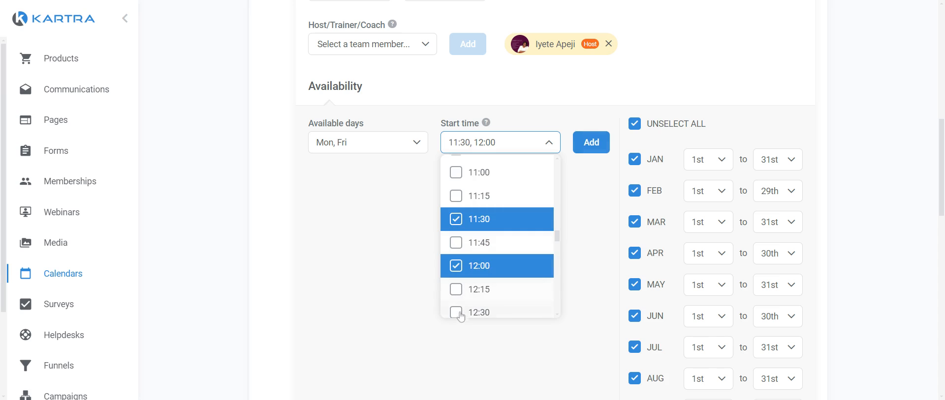
{"action": "left_click", "coordinate": [456, 313]}
{"action": "scroll", "coordinate": [460, 246], "scroll_direction": "down", "scroll_amount": 3}
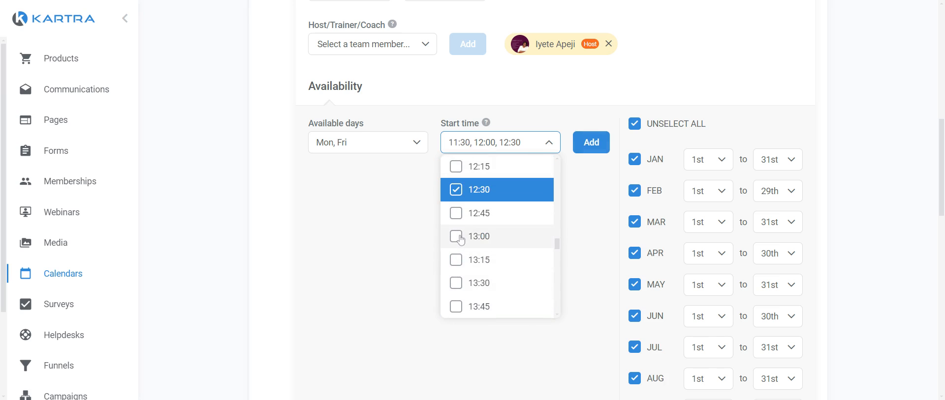
{"action": "left_click", "coordinate": [457, 238]}
{"action": "left_click", "coordinate": [592, 146]}
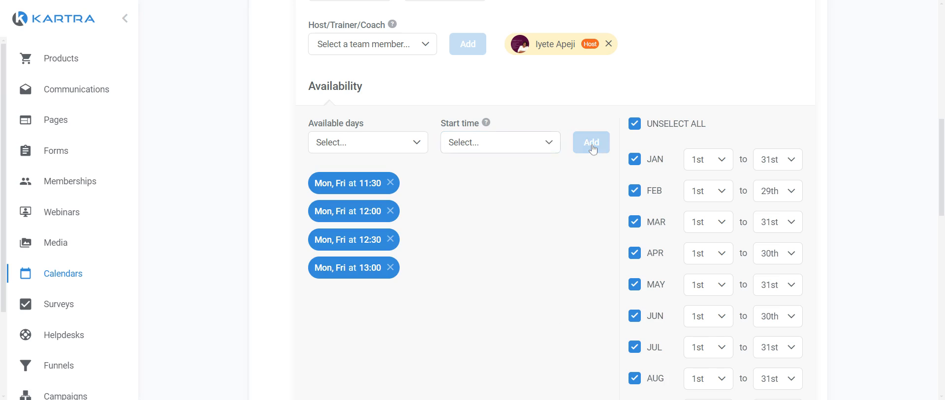
Exclude January from the available months and include it again
{"action": "scroll", "coordinate": [637, 193], "scroll_direction": "down", "scroll_amount": 6}
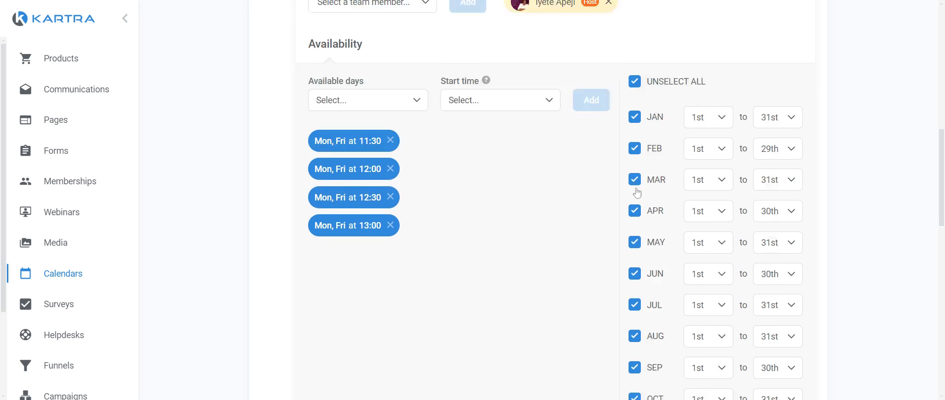
{"action": "scroll", "coordinate": [636, 192], "scroll_direction": "up", "scroll_amount": 5}
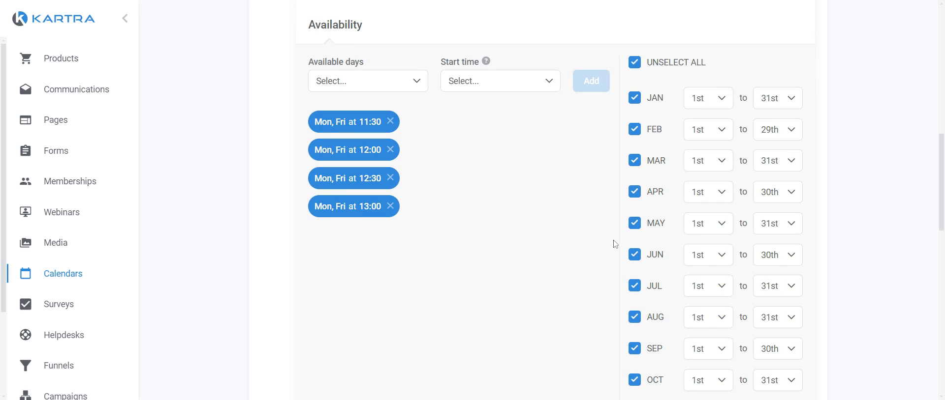
{"action": "left_click", "coordinate": [635, 98]}
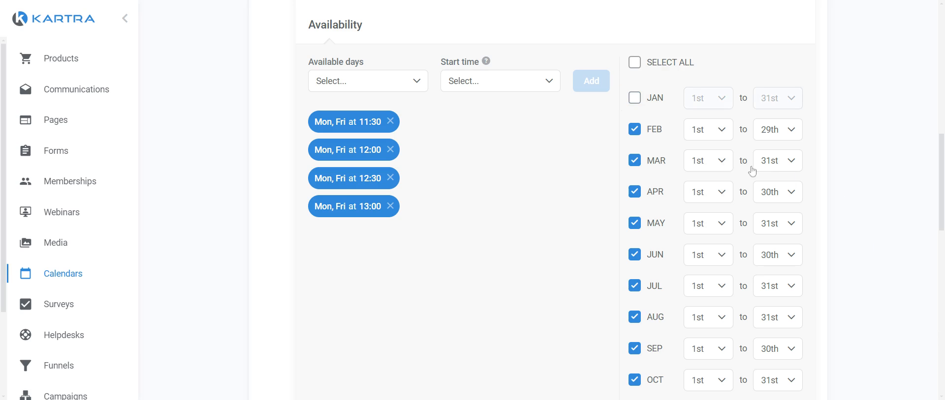
{"action": "left_click", "coordinate": [634, 98]}
Review the minimum booking notice options offered for the class
{"action": "scroll", "coordinate": [635, 138], "scroll_direction": "down", "scroll_amount": 6}
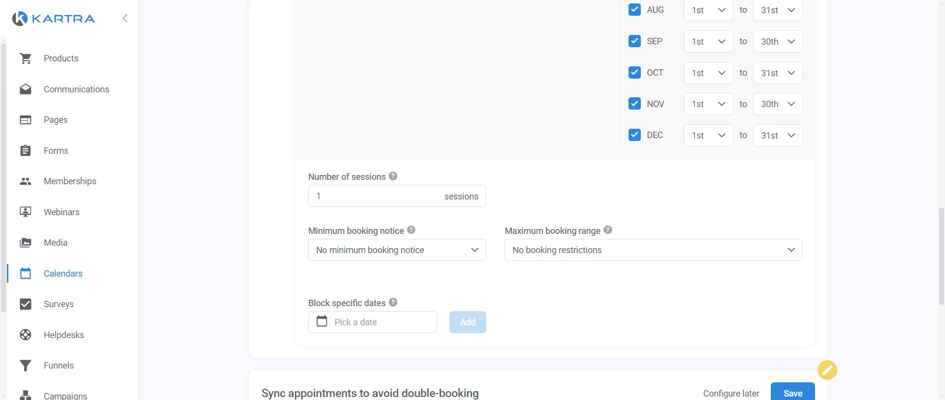
{"action": "left_click", "coordinate": [358, 253]}
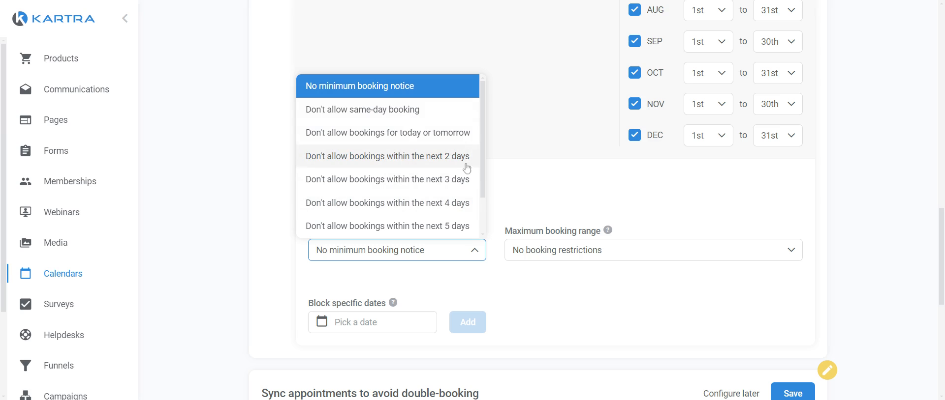
{"action": "left_click_drag", "start_coordinate": [484, 186], "coordinate": [481, 169]}
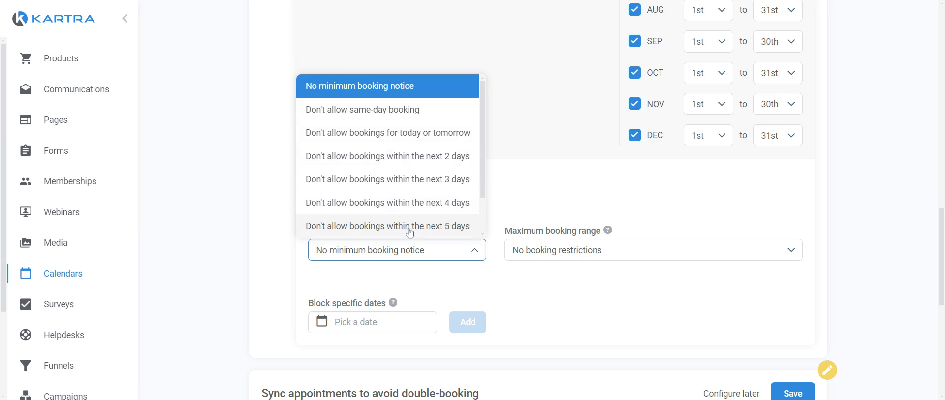
Try limiting the maximum booking range to bookings for today, and to bookings within the next 3 days
{"action": "left_click", "coordinate": [590, 252]}
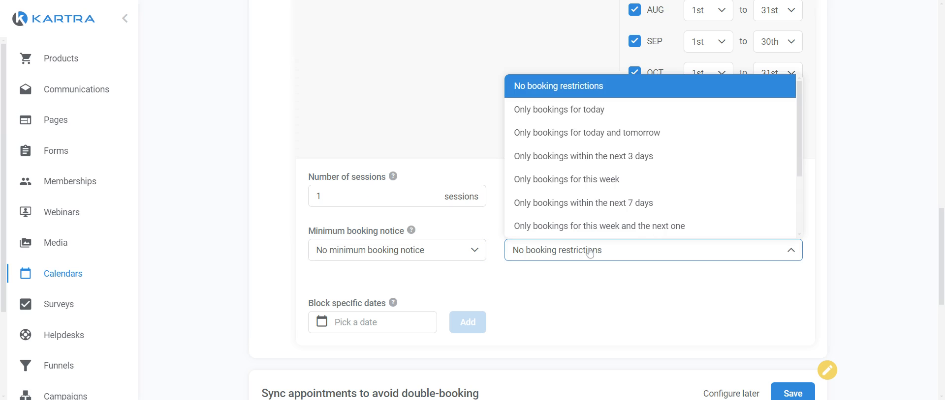
{"action": "left_click", "coordinate": [561, 110]}
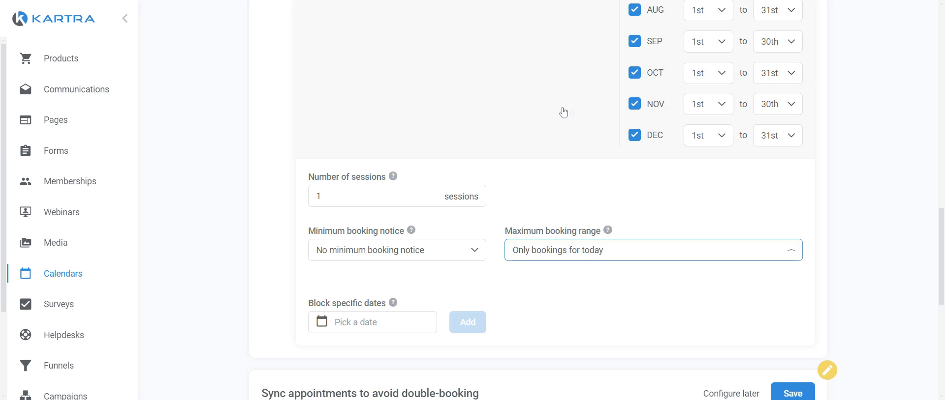
{"action": "left_click", "coordinate": [577, 254]}
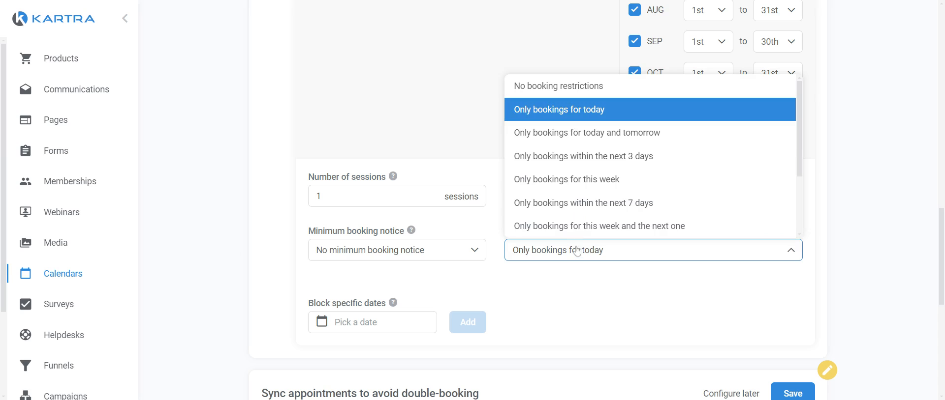
{"action": "left_click", "coordinate": [573, 157]}
Look through the remaining maximum booking range options and restore No booking restrictions
{"action": "left_click", "coordinate": [597, 252]}
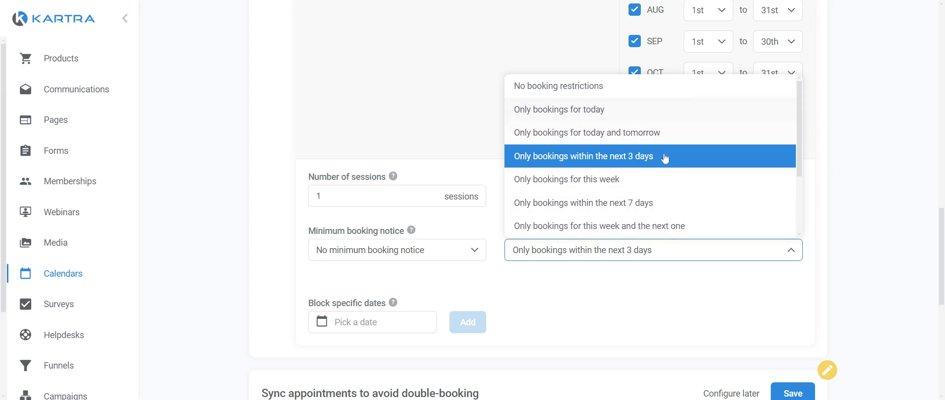
{"action": "scroll", "coordinate": [665, 158], "scroll_direction": "down", "scroll_amount": 2}
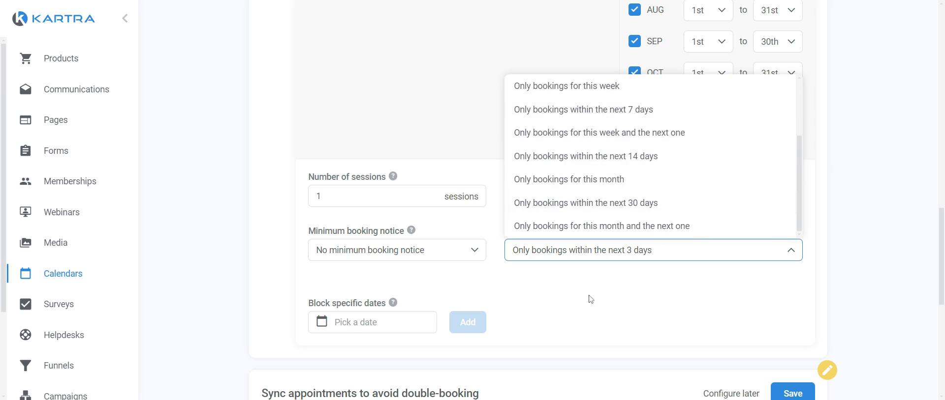
{"action": "scroll", "coordinate": [586, 167], "scroll_direction": "up", "scroll_amount": 1}
{"action": "scroll", "coordinate": [586, 168], "scroll_direction": "up", "scroll_amount": 1}
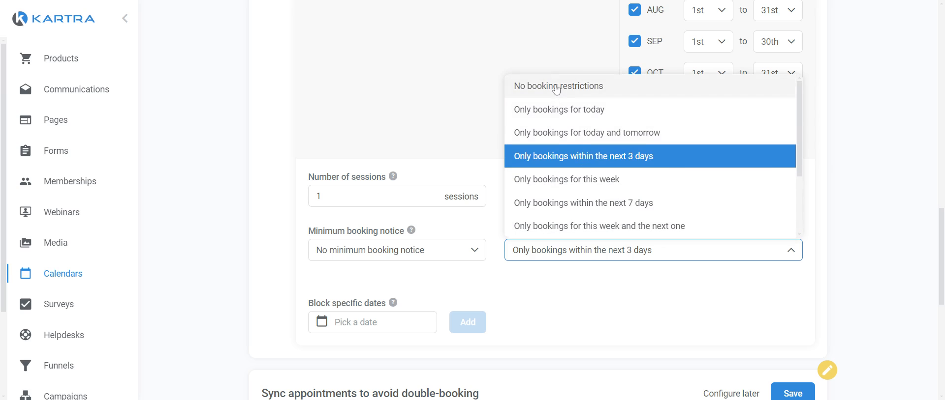
{"action": "left_click", "coordinate": [553, 87]}
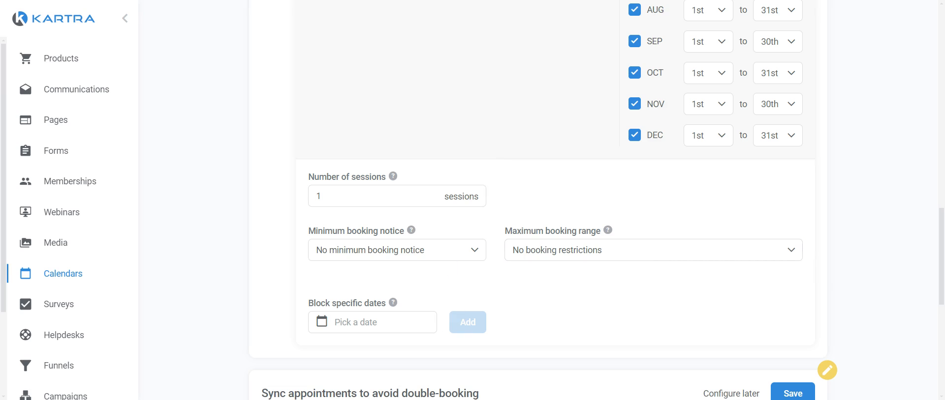
Block 25 December 2024 from bookings for the class
{"action": "left_click", "coordinate": [373, 323]}
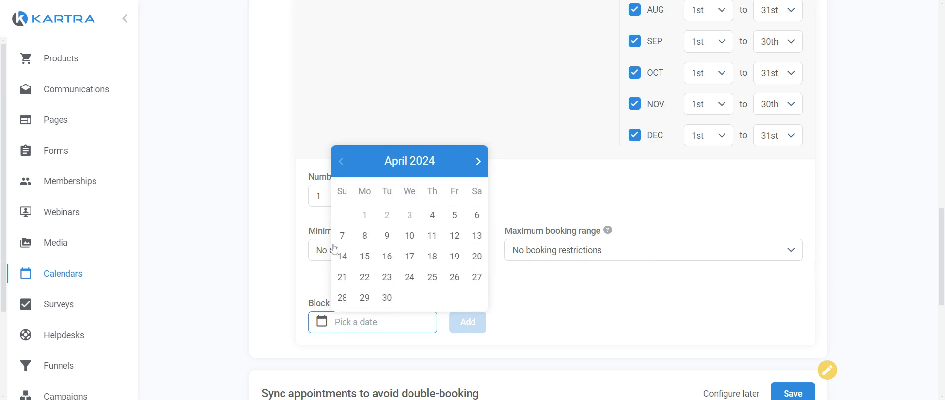
{"action": "left_click", "coordinate": [564, 305]}
{"action": "scroll", "coordinate": [526, 295], "scroll_direction": "down", "scroll_amount": 1}
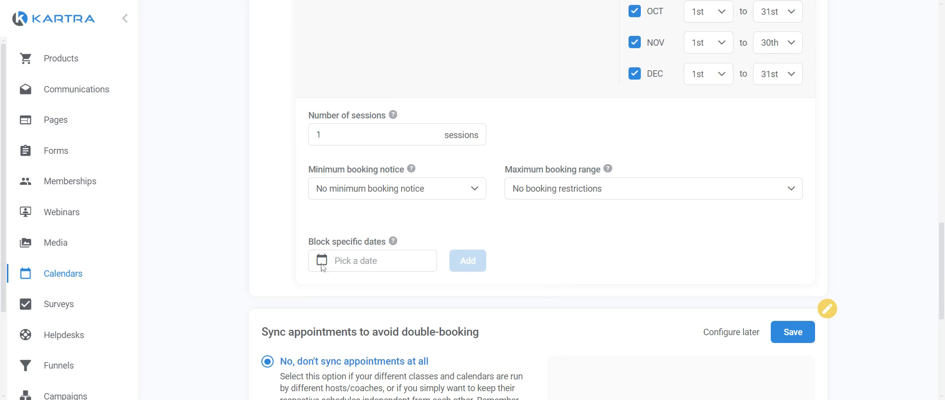
{"action": "scroll", "coordinate": [499, 267], "scroll_direction": "down", "scroll_amount": 2}
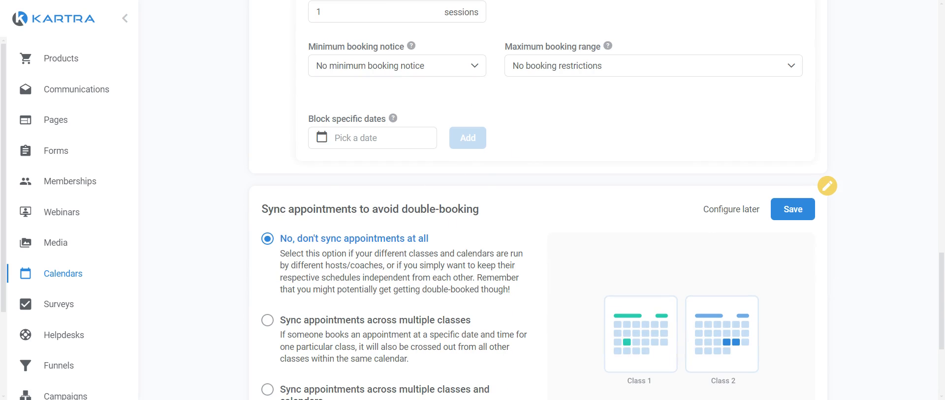
{"action": "left_click", "coordinate": [372, 139]}
{"action": "left_click", "coordinate": [478, 167]}
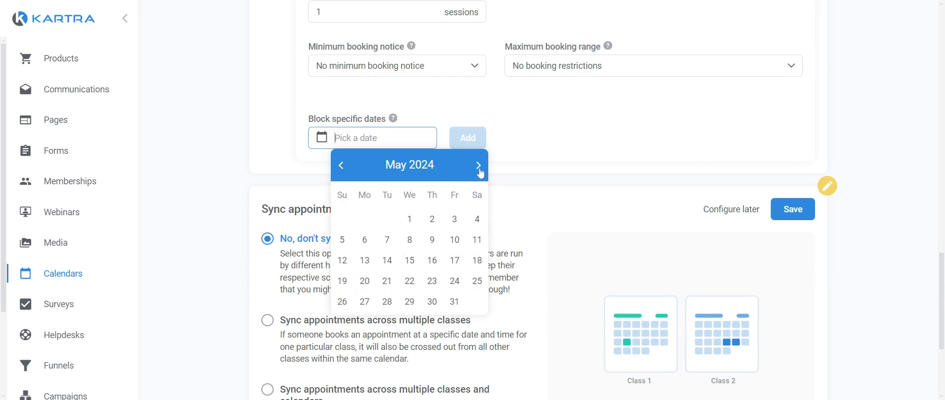
{"action": "left_click", "coordinate": [479, 167]}
{"action": "left_click", "coordinate": [479, 167]}
{"action": "left_click", "coordinate": [479, 167]}
{"action": "left_click", "coordinate": [479, 168]}
{"action": "left_click", "coordinate": [479, 167]}
{"action": "left_click", "coordinate": [479, 168]}
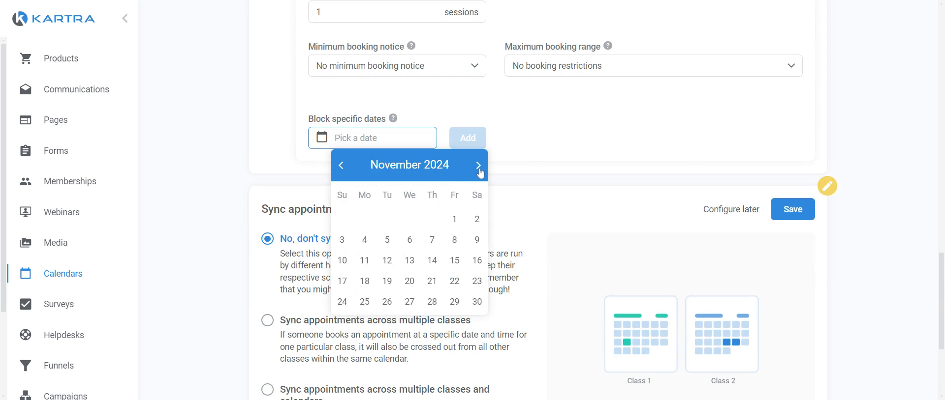
{"action": "left_click", "coordinate": [480, 168]}
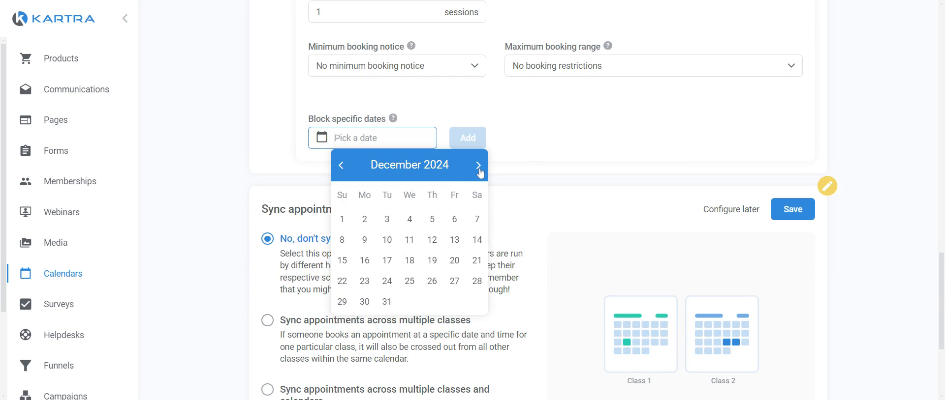
{"action": "left_click", "coordinate": [409, 281]}
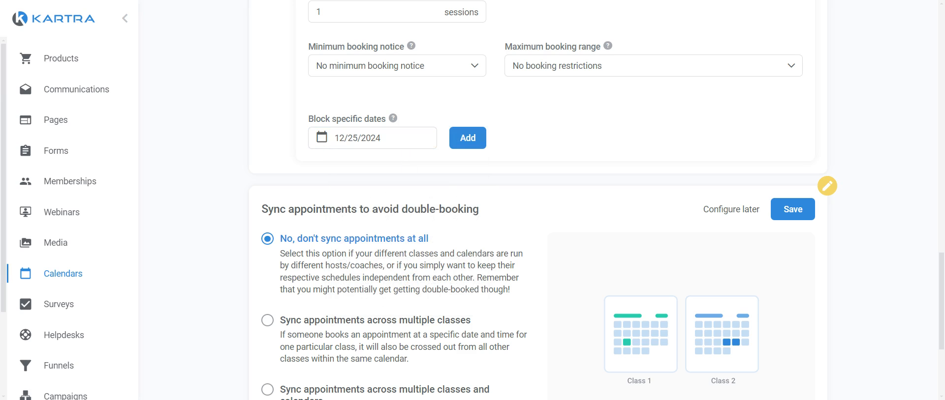
{"action": "left_click", "coordinate": [467, 139]}
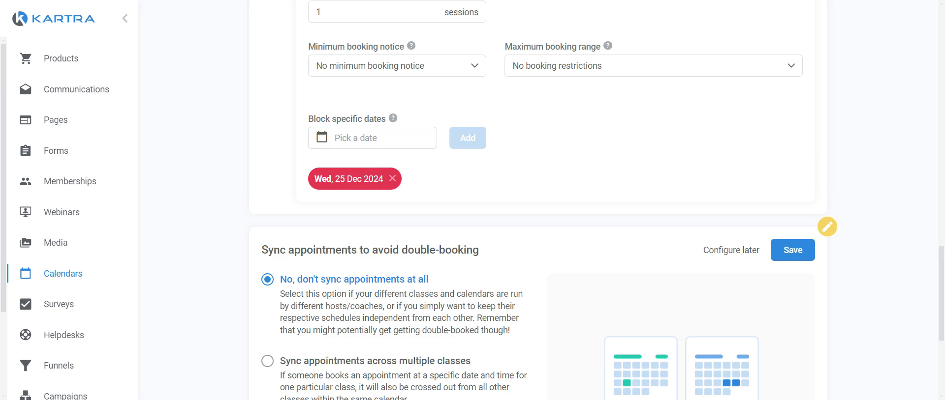
Add 26 December 2024 to the class's blocked dates
{"action": "left_click", "coordinate": [373, 138]}
{"action": "left_click", "coordinate": [478, 166]}
{"action": "left_click", "coordinate": [477, 166]}
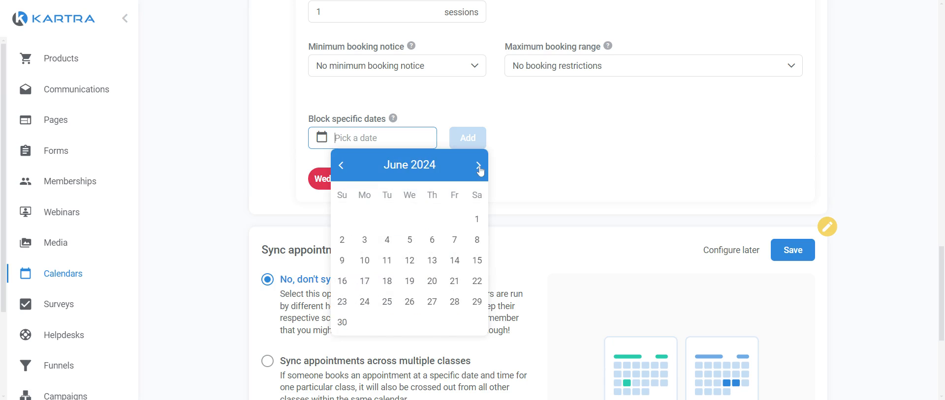
{"action": "left_click", "coordinate": [477, 167]}
{"action": "left_click", "coordinate": [478, 167]}
{"action": "left_click", "coordinate": [478, 167]}
{"action": "left_click", "coordinate": [477, 167]}
{"action": "left_click", "coordinate": [478, 167]}
{"action": "left_click", "coordinate": [478, 167]}
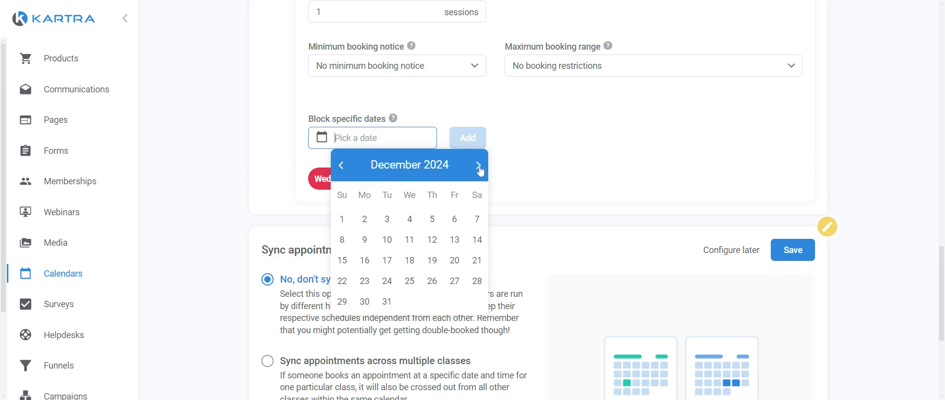
{"action": "left_click", "coordinate": [432, 282]}
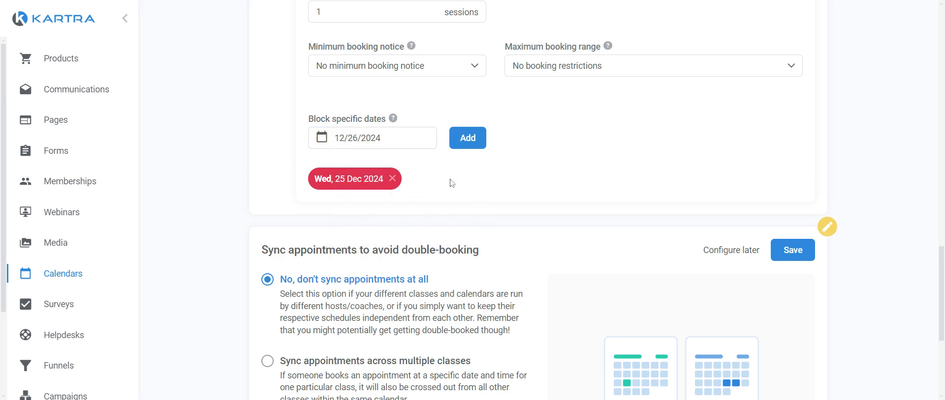
{"action": "left_click", "coordinate": [467, 141]}
Sync appointments across multiple classes and calendars to avoid double-booking, and save that setting
{"action": "scroll", "coordinate": [566, 213], "scroll_direction": "down", "scroll_amount": 3}
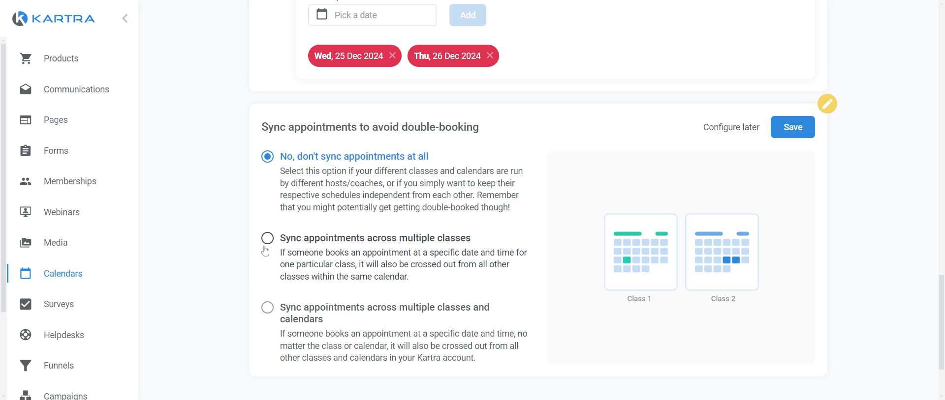
{"action": "left_click", "coordinate": [267, 312]}
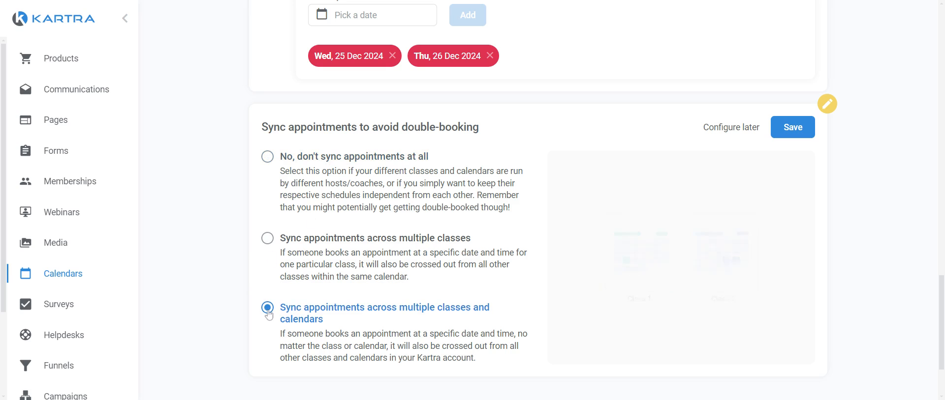
{"action": "scroll", "coordinate": [397, 318], "scroll_direction": "down", "scroll_amount": 2}
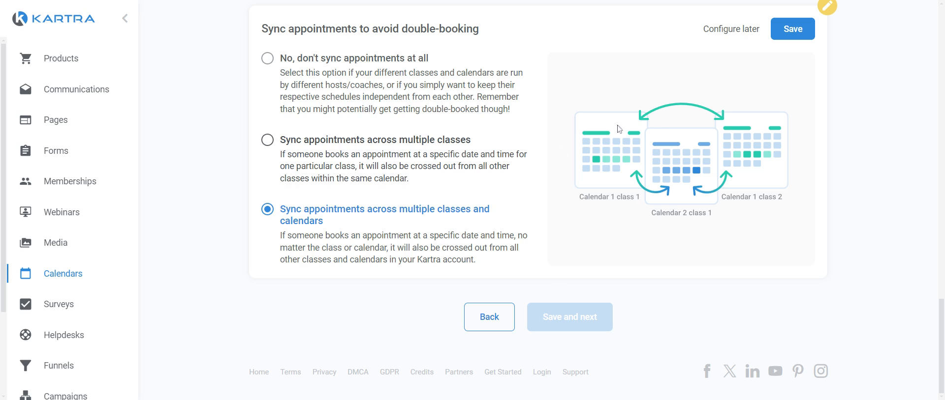
{"action": "left_click", "coordinate": [792, 30]}
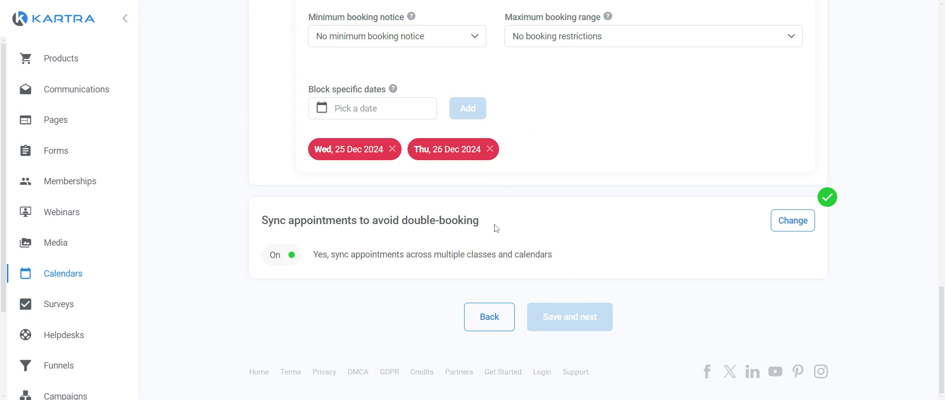
Save the Schedule section with the class's availability and booking settings
{"action": "scroll", "coordinate": [702, 248], "scroll_direction": "up", "scroll_amount": 12}
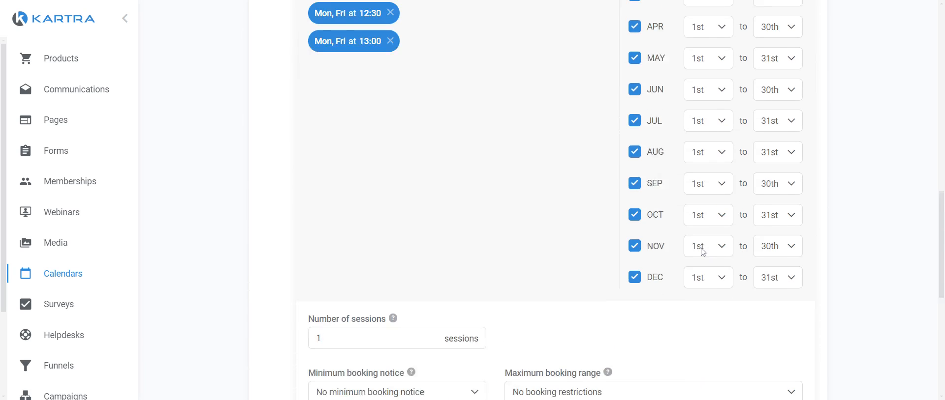
{"action": "scroll", "coordinate": [702, 252], "scroll_direction": "up", "scroll_amount": 6}
{"action": "left_click", "coordinate": [789, 97]}
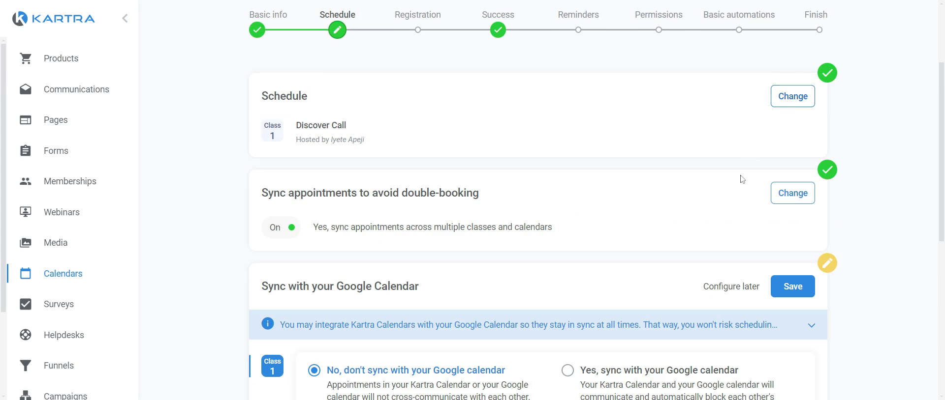
Sync class 1 with Google Calendar using the connected account's integration and its calendar, and save the setting
{"action": "scroll", "coordinate": [742, 180], "scroll_direction": "down", "scroll_amount": 2}
{"action": "scroll", "coordinate": [639, 169], "scroll_direction": "up", "scroll_amount": 5}
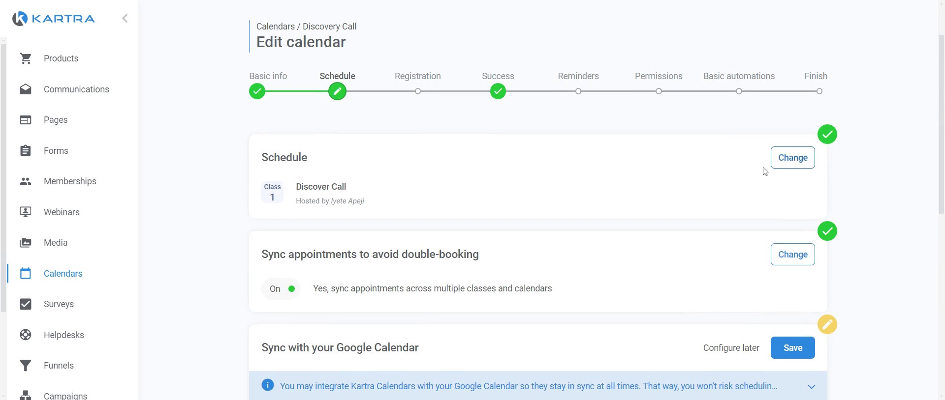
{"action": "scroll", "coordinate": [513, 210], "scroll_direction": "down", "scroll_amount": 7}
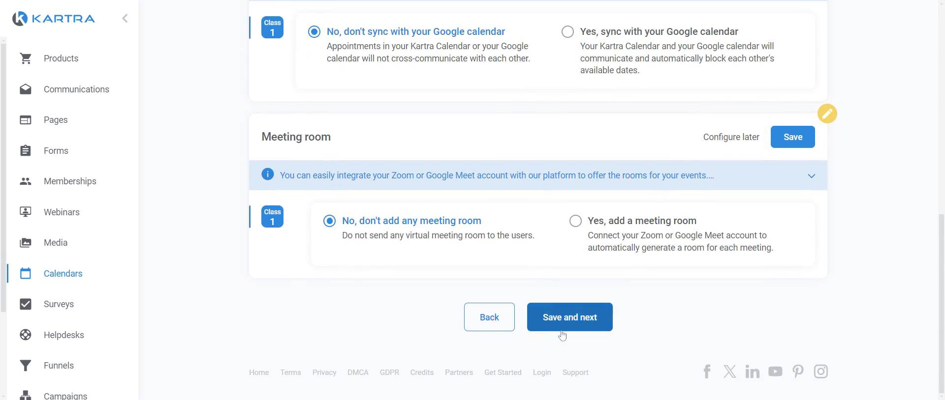
{"action": "scroll", "coordinate": [528, 185], "scroll_direction": "up", "scroll_amount": 1}
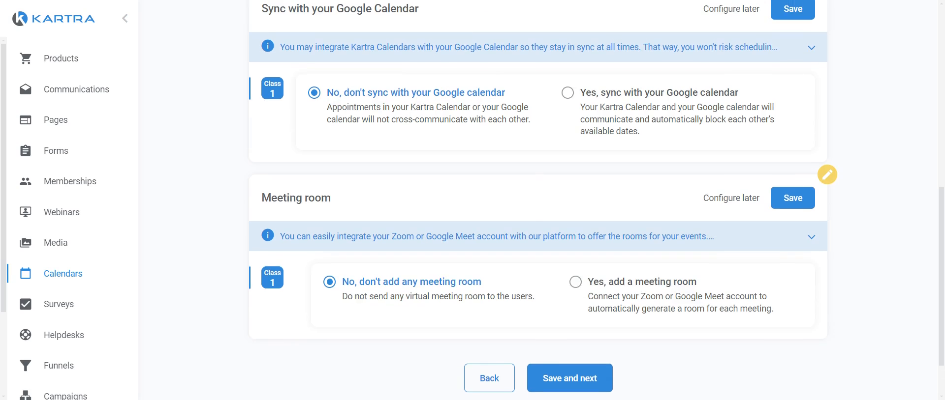
{"action": "left_click", "coordinate": [568, 94]}
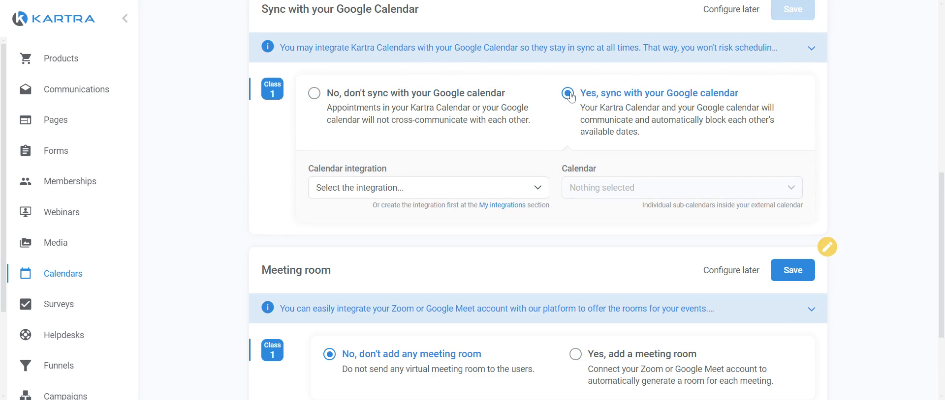
{"action": "left_click", "coordinate": [495, 191]}
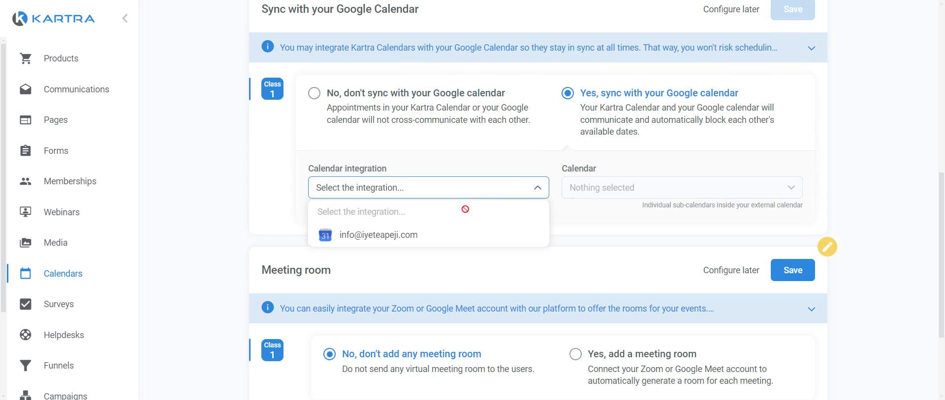
{"action": "left_click", "coordinate": [432, 236]}
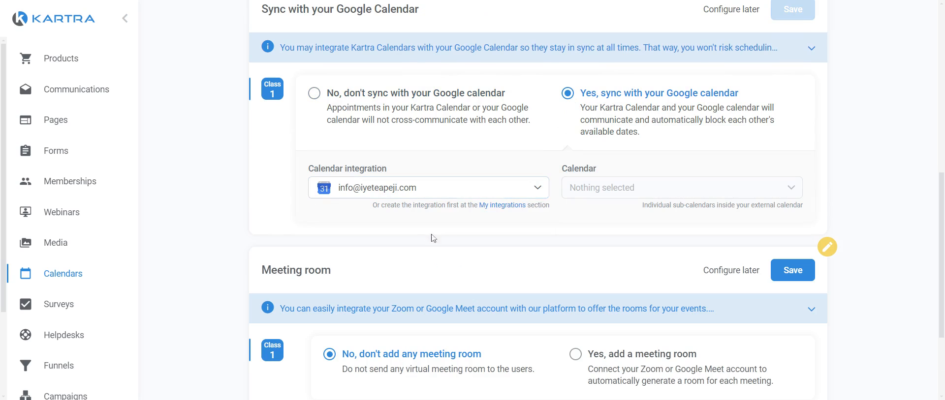
{"action": "left_click", "coordinate": [599, 194]}
{"action": "left_click", "coordinate": [605, 235]}
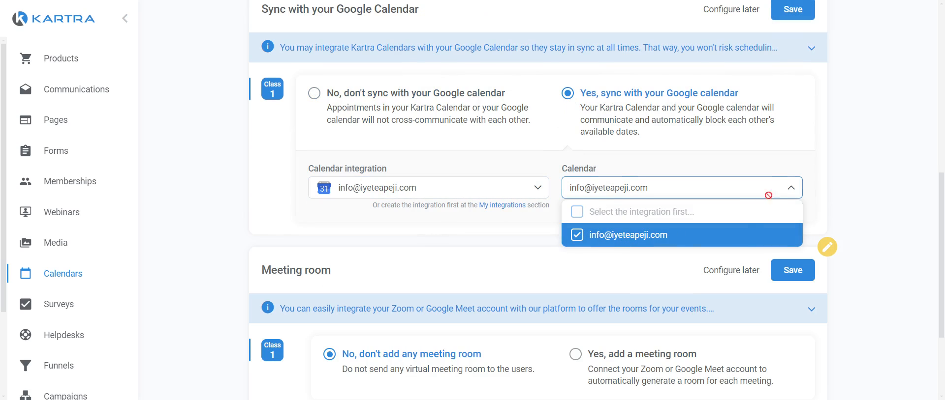
{"action": "left_click", "coordinate": [793, 9]}
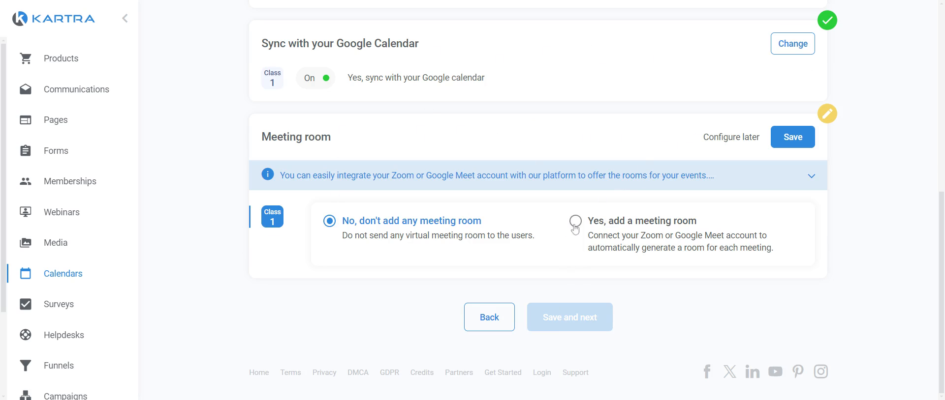
Add a Google Meet meeting room to class 1 and save it
{"action": "left_click", "coordinate": [554, 227]}
{"action": "scroll", "coordinate": [447, 235], "scroll_direction": "down", "scroll_amount": 3}
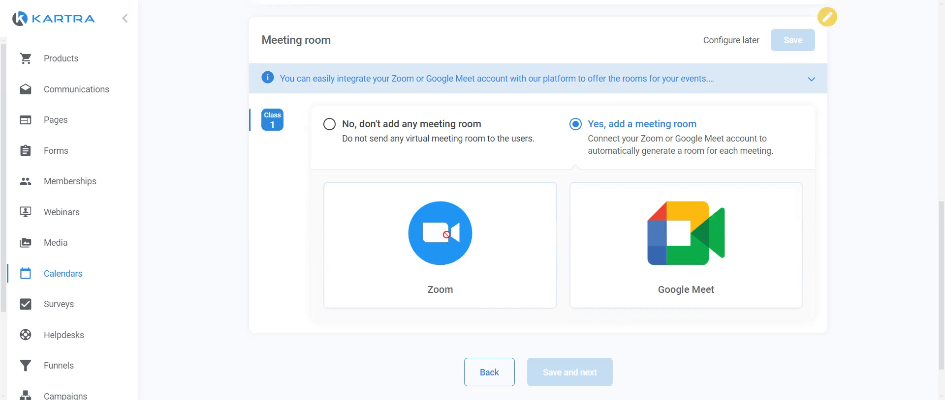
{"action": "left_click", "coordinate": [618, 232]}
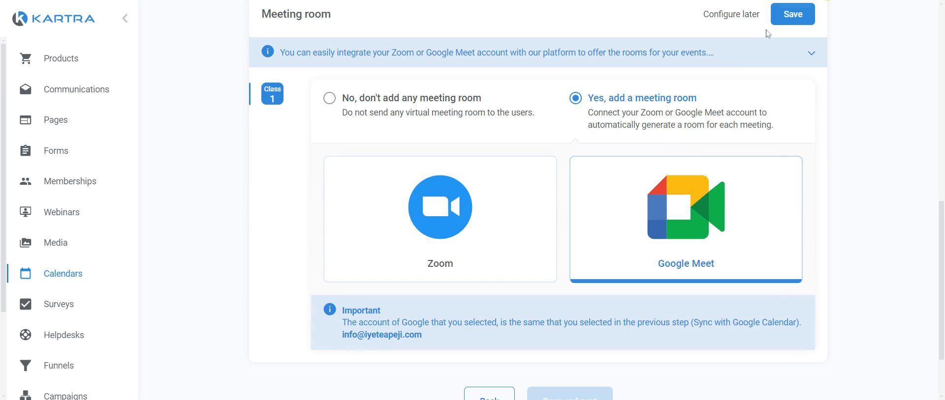
{"action": "left_click", "coordinate": [791, 16]}
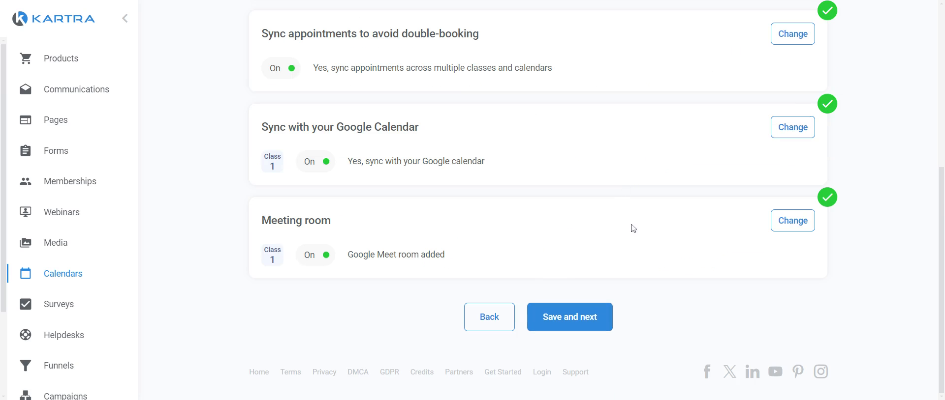
Review the completed Schedule stage sections, save the stage and continue to Registration
{"action": "scroll", "coordinate": [633, 166], "scroll_direction": "up", "scroll_amount": 7}
{"action": "scroll", "coordinate": [635, 167], "scroll_direction": "down", "scroll_amount": 4}
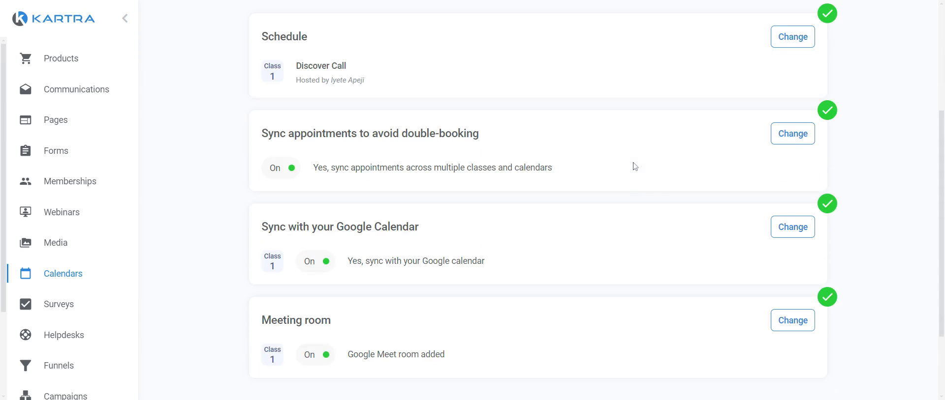
{"action": "scroll", "coordinate": [782, 109], "scroll_direction": "up", "scroll_amount": 4}
{"action": "scroll", "coordinate": [827, 264], "scroll_direction": "down", "scroll_amount": 7}
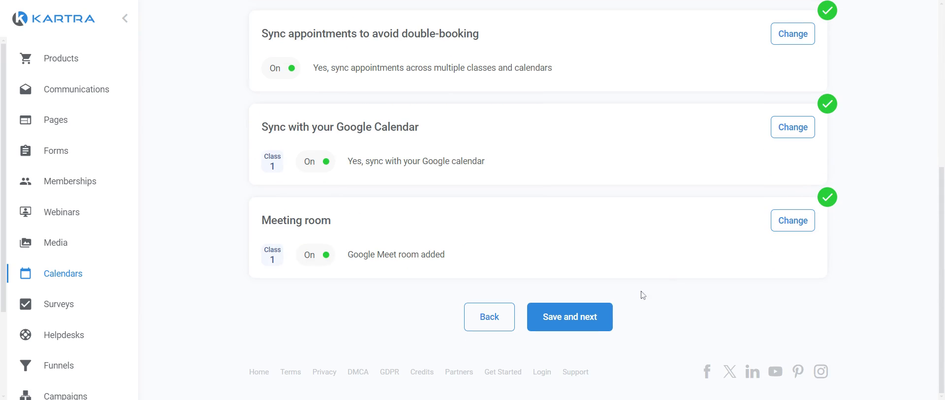
{"action": "left_click", "coordinate": [595, 321]}
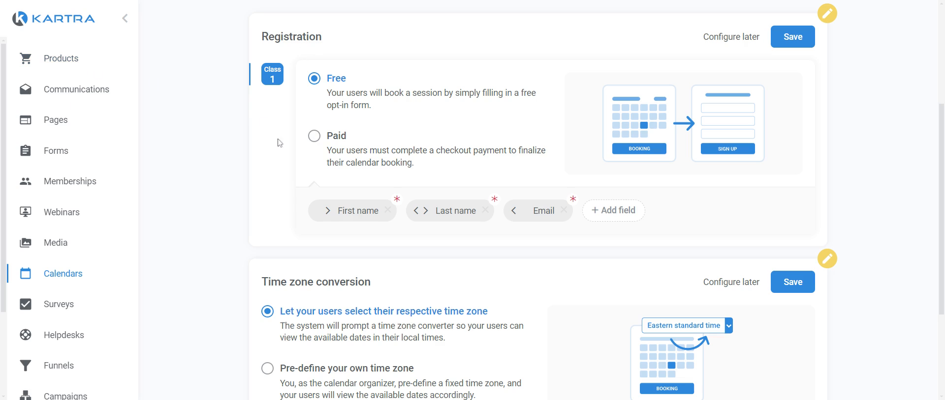
Save registration as Free with users selecting their respective time zone, and proceed through the Success stage to Reminders
{"action": "left_click", "coordinate": [793, 37]}
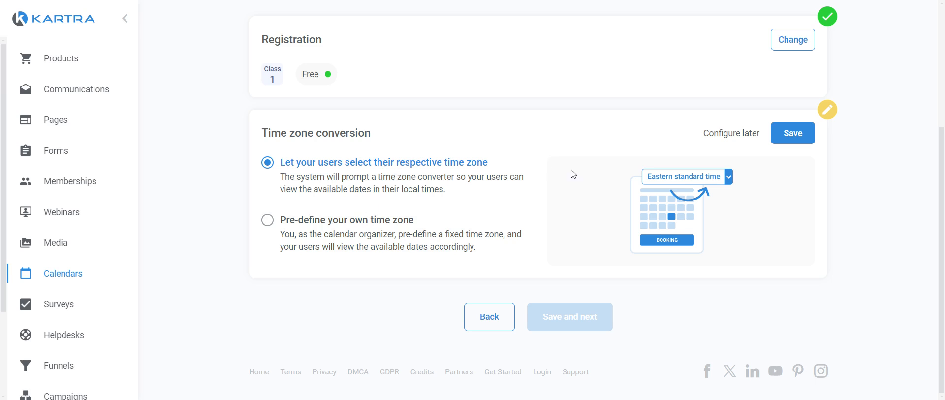
{"action": "left_click", "coordinate": [789, 134]}
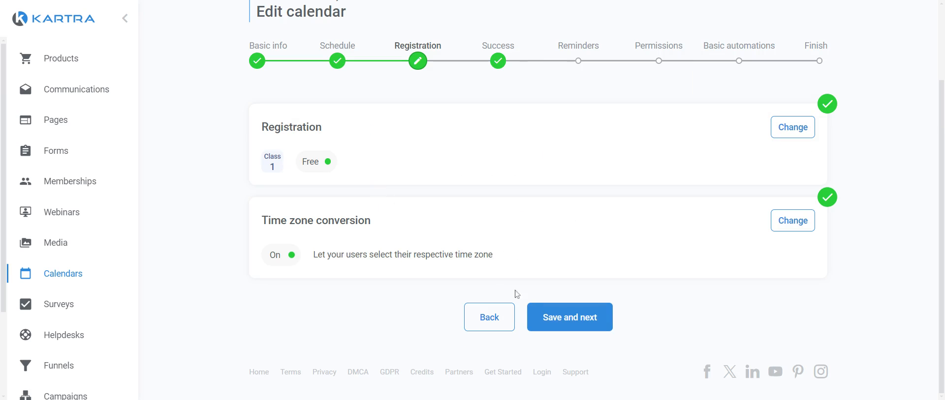
{"action": "left_click", "coordinate": [551, 316]}
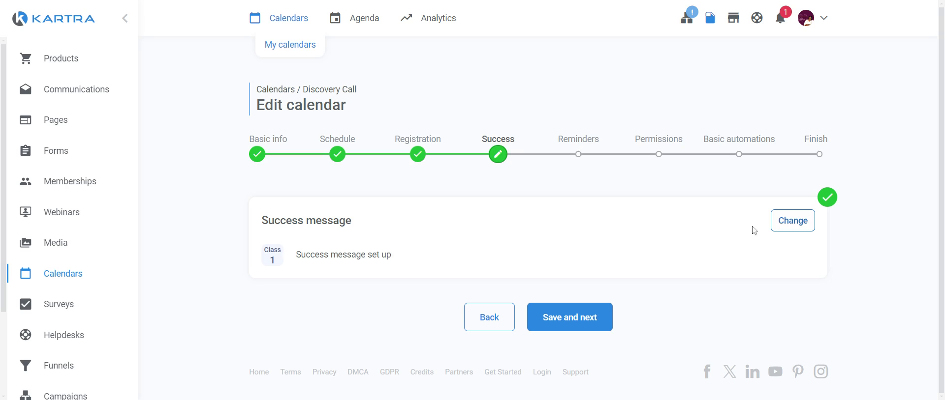
{"action": "left_click", "coordinate": [580, 318]}
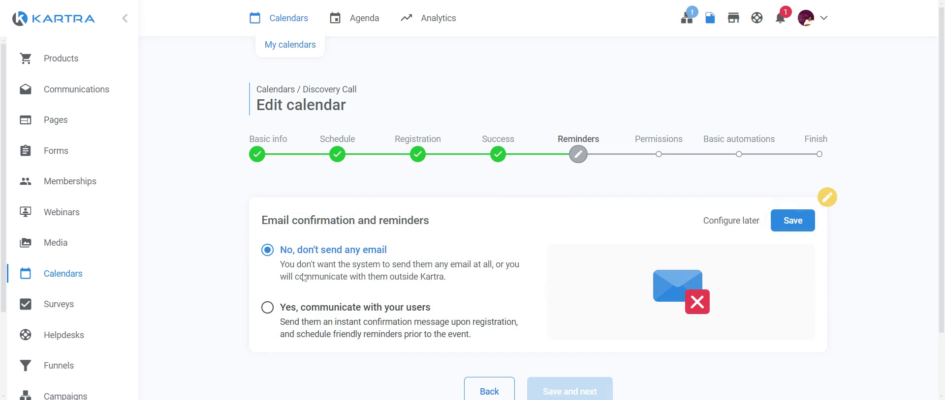
Enable email communication with users through KartraMail, turn on the booking confirmation message for class 1, and save both settings
{"action": "scroll", "coordinate": [484, 237], "scroll_direction": "down", "scroll_amount": 2}
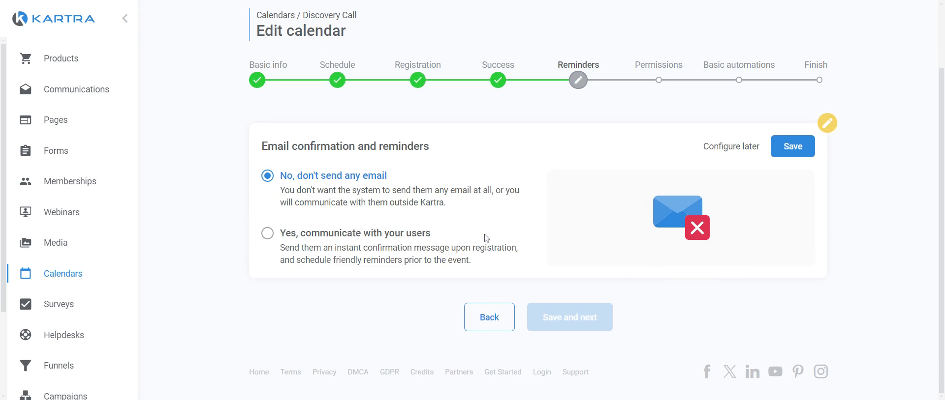
{"action": "left_click", "coordinate": [269, 237]}
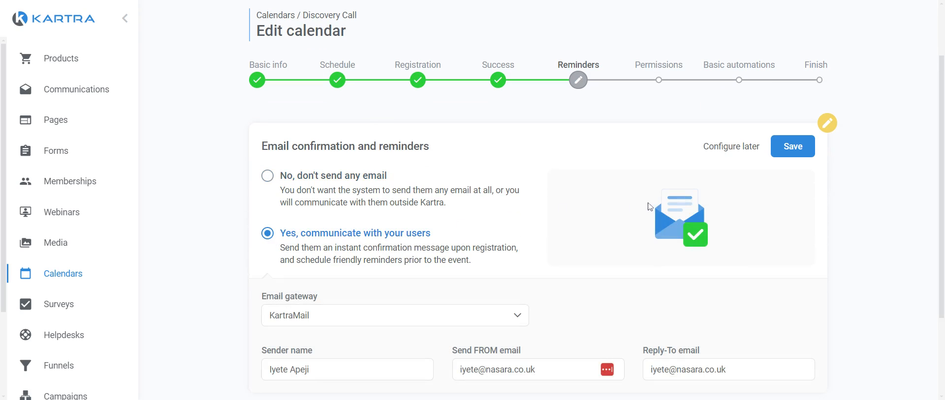
{"action": "scroll", "coordinate": [649, 208], "scroll_direction": "down", "scroll_amount": 3}
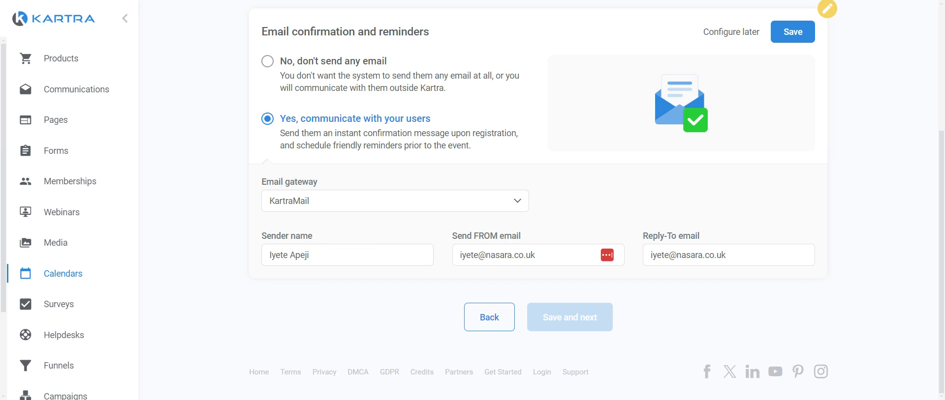
{"action": "left_click", "coordinate": [798, 38]}
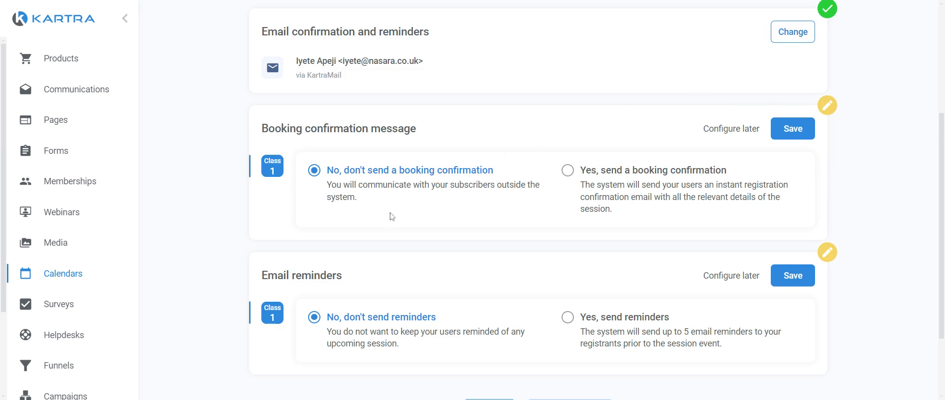
{"action": "left_click", "coordinate": [569, 172]}
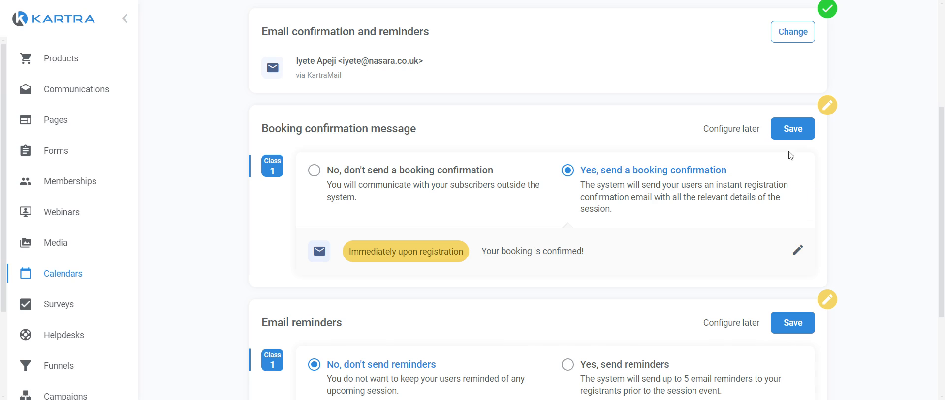
{"action": "left_click", "coordinate": [793, 130]}
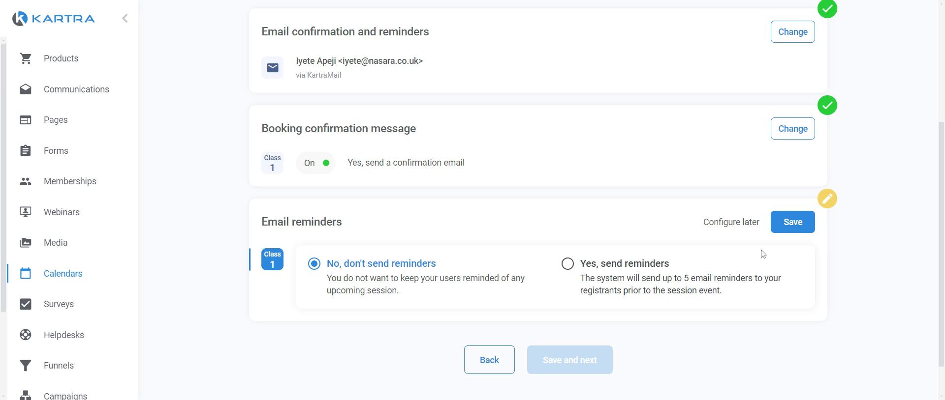
Turn on email reminders for class 1 and add a reminder sent 0 days and 1 hour before the session starts
{"action": "left_click", "coordinate": [568, 266]}
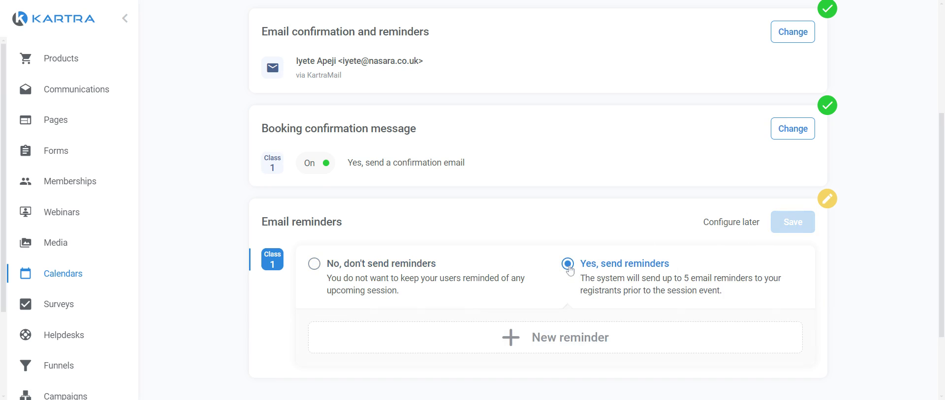
{"action": "scroll", "coordinate": [569, 270], "scroll_direction": "down", "scroll_amount": 1}
{"action": "left_click", "coordinate": [519, 276]}
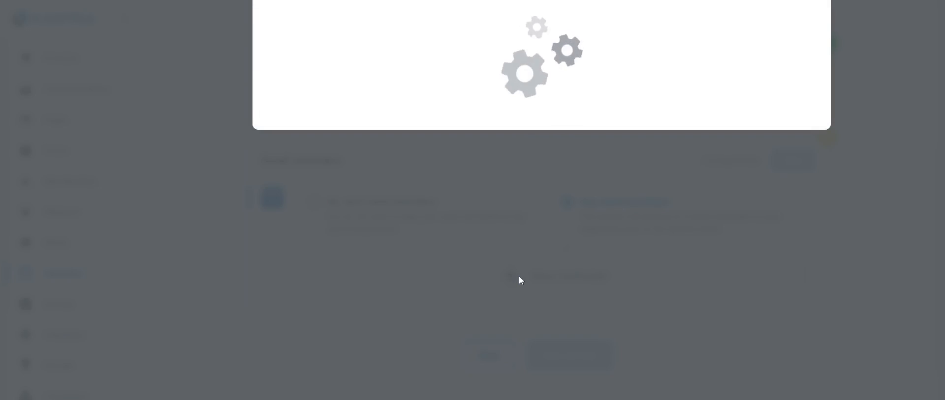
{"action": "scroll", "coordinate": [518, 275], "scroll_direction": "down", "scroll_amount": 6}
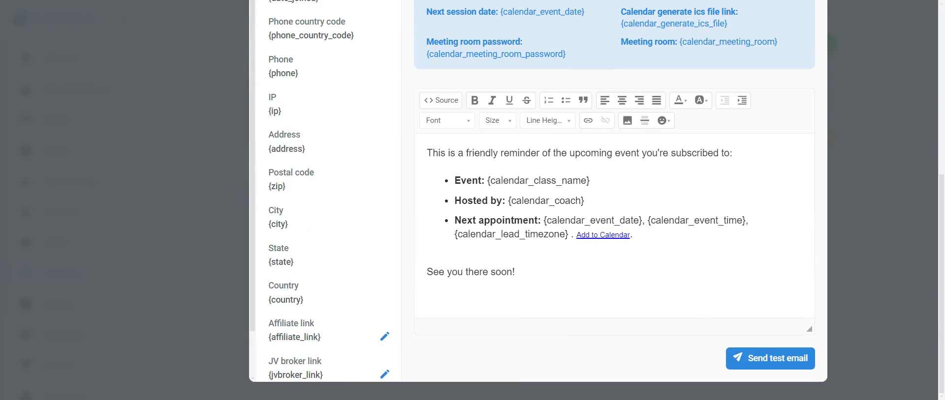
{"action": "scroll", "coordinate": [762, 101], "scroll_direction": "up", "scroll_amount": 6}
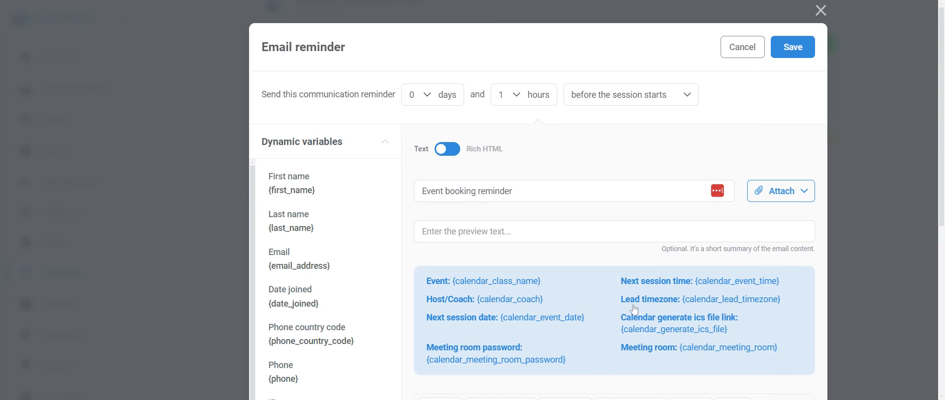
{"action": "left_click", "coordinate": [789, 55]}
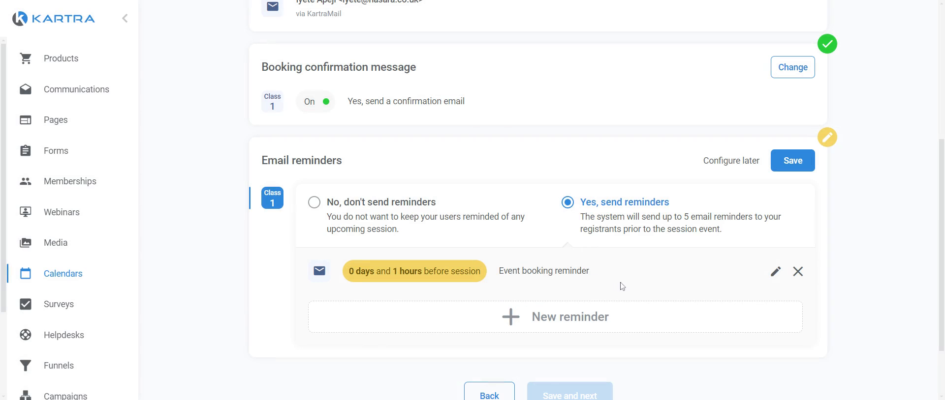
Reopen the class 1 event booking reminder, check the options for its number of days, and save it with the same timing
{"action": "left_click", "coordinate": [775, 272]}
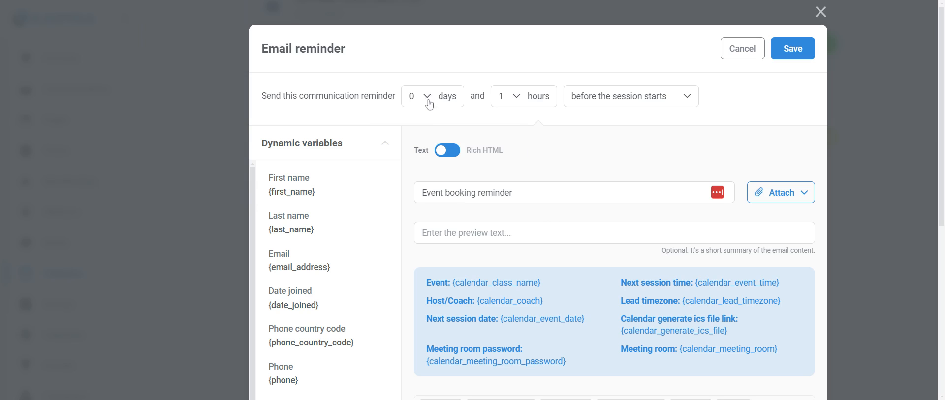
{"action": "left_click", "coordinate": [429, 98]}
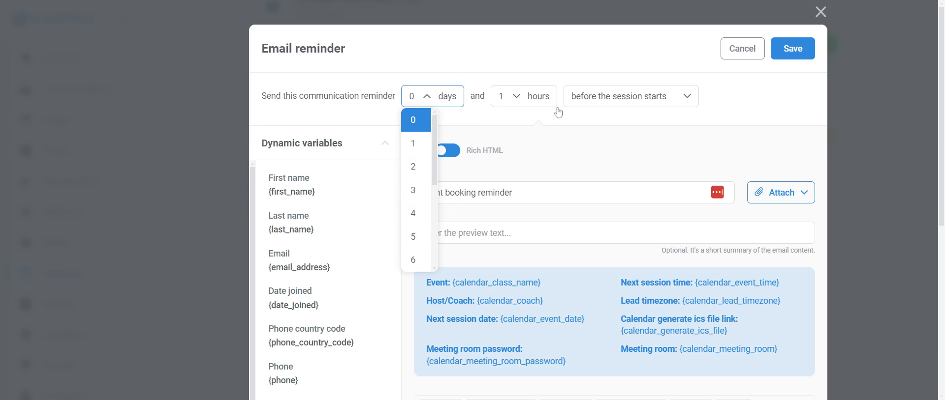
{"action": "left_click", "coordinate": [559, 120]}
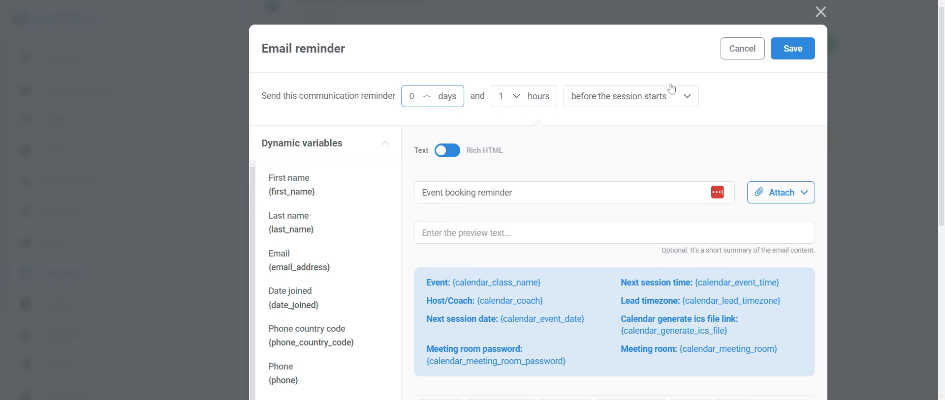
{"action": "left_click", "coordinate": [793, 48]}
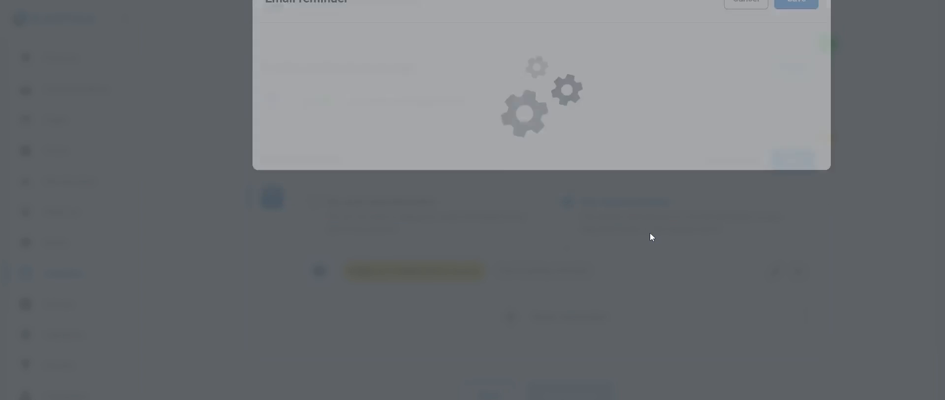
Save the email reminders section and continue to the Permissions stage
{"action": "scroll", "coordinate": [649, 236], "scroll_direction": "down", "scroll_amount": 2}
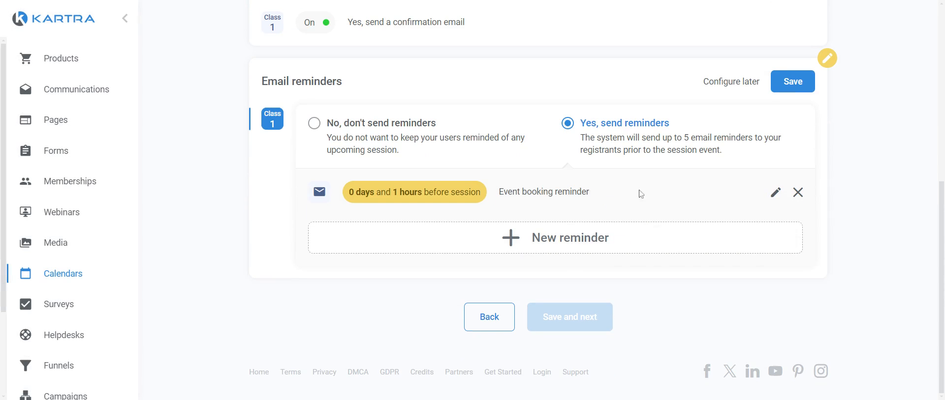
{"action": "left_click", "coordinate": [796, 84]}
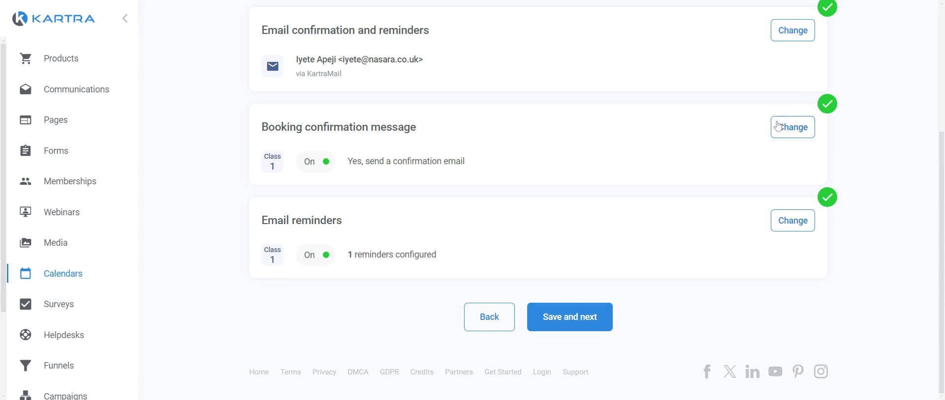
{"action": "left_click", "coordinate": [557, 319]}
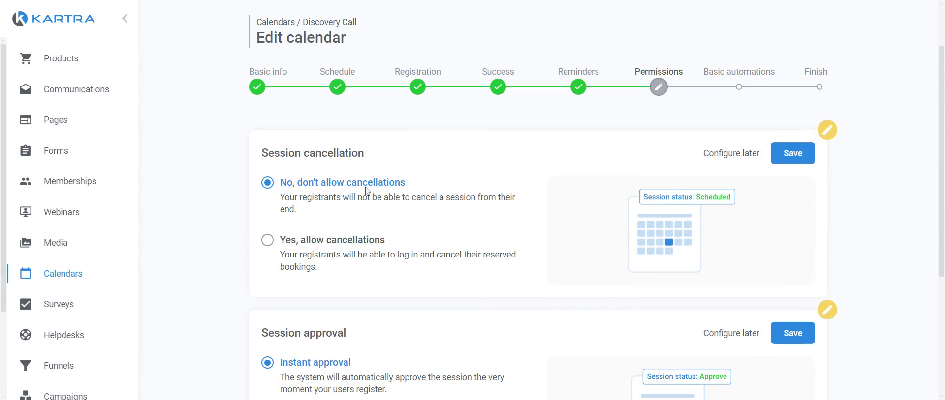
Save the permissions with cancellations disallowed and instant session approval, and continue to Basic automations
{"action": "scroll", "coordinate": [342, 268], "scroll_direction": "down", "scroll_amount": 1}
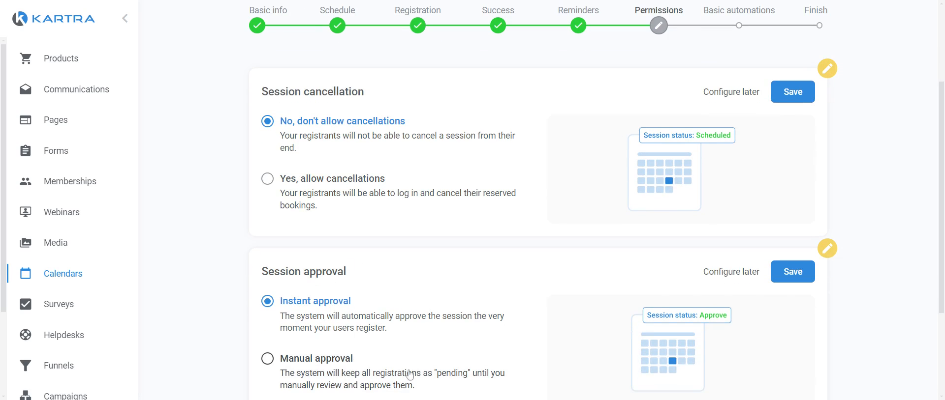
{"action": "scroll", "coordinate": [410, 370], "scroll_direction": "down", "scroll_amount": 1}
{"action": "scroll", "coordinate": [410, 371], "scroll_direction": "down", "scroll_amount": 1}
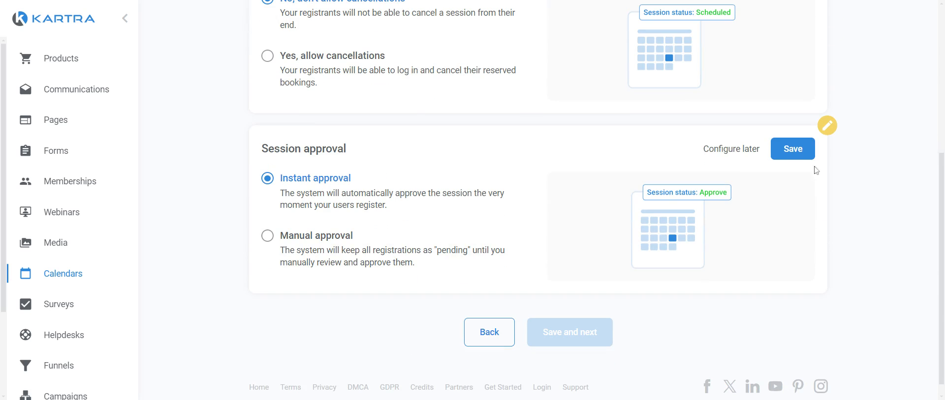
{"action": "left_click", "coordinate": [792, 149]}
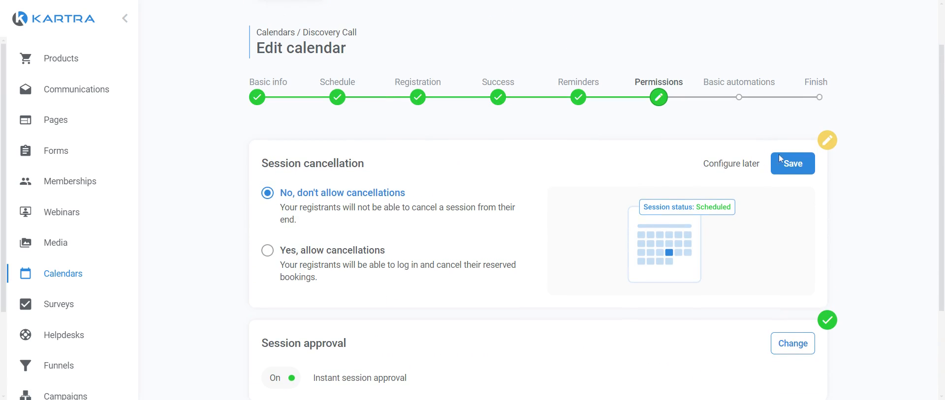
{"action": "scroll", "coordinate": [565, 260], "scroll_direction": "down", "scroll_amount": 1}
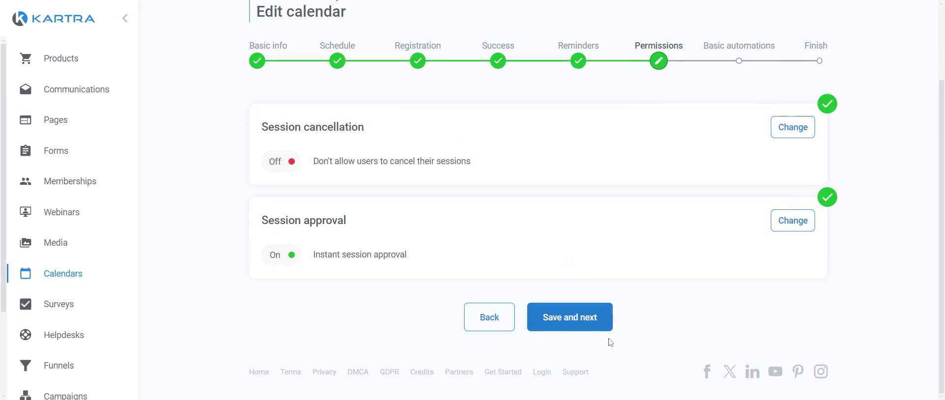
{"action": "left_click", "coordinate": [586, 333]}
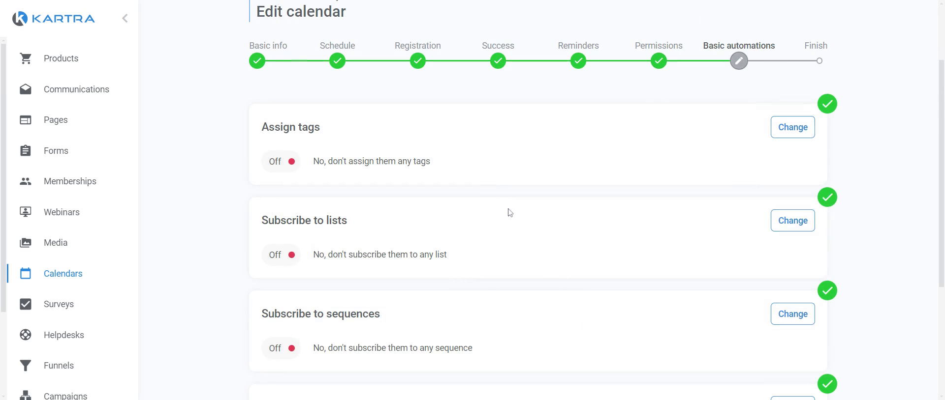
Review the tag, list, sequence and automation settings, keep them all off, and save the stage to reach Finish
{"action": "scroll", "coordinate": [510, 213], "scroll_direction": "down", "scroll_amount": 1}
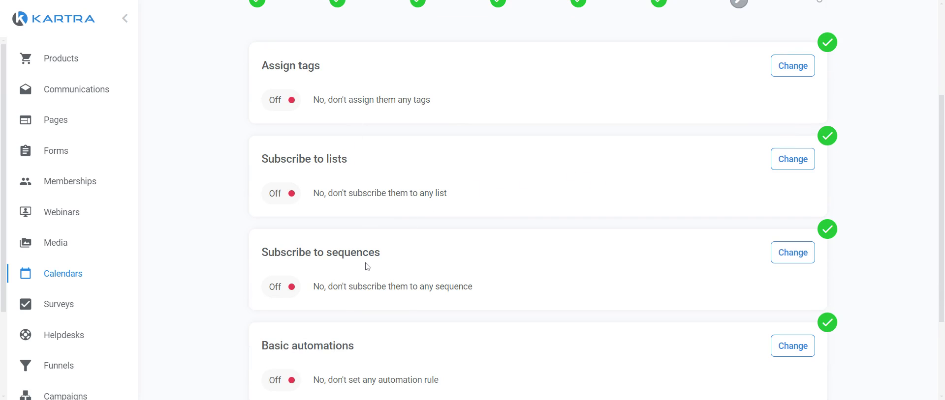
{"action": "scroll", "coordinate": [367, 267], "scroll_direction": "down", "scroll_amount": 2}
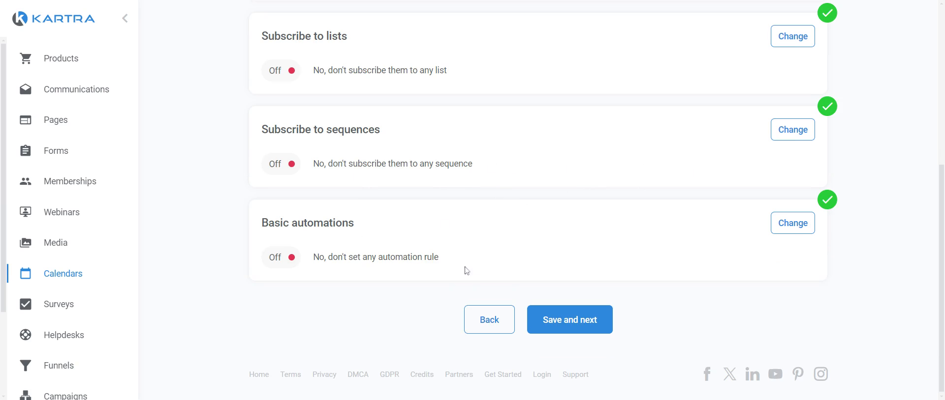
{"action": "scroll", "coordinate": [516, 257], "scroll_direction": "up", "scroll_amount": 5}
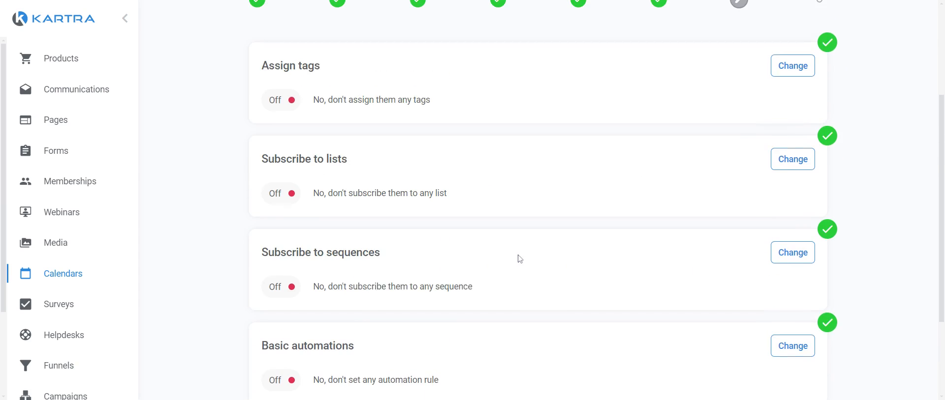
{"action": "scroll", "coordinate": [519, 259], "scroll_direction": "down", "scroll_amount": 2}
{"action": "scroll", "coordinate": [520, 260], "scroll_direction": "down", "scroll_amount": 3}
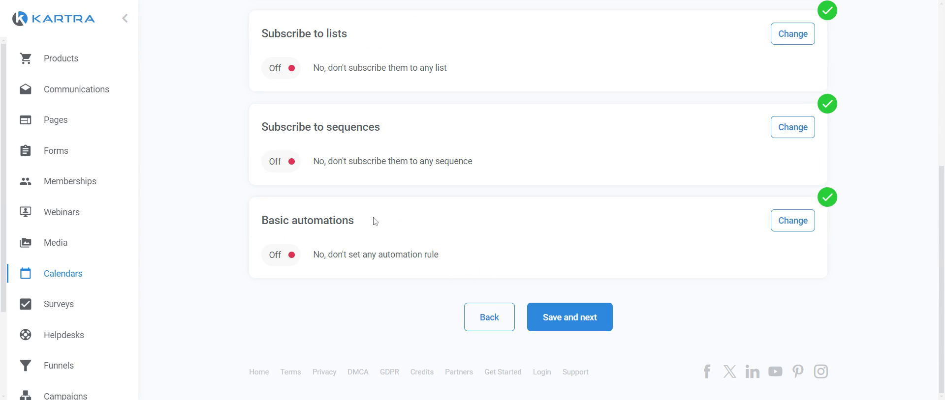
{"action": "scroll", "coordinate": [586, 237], "scroll_direction": "up", "scroll_amount": 5}
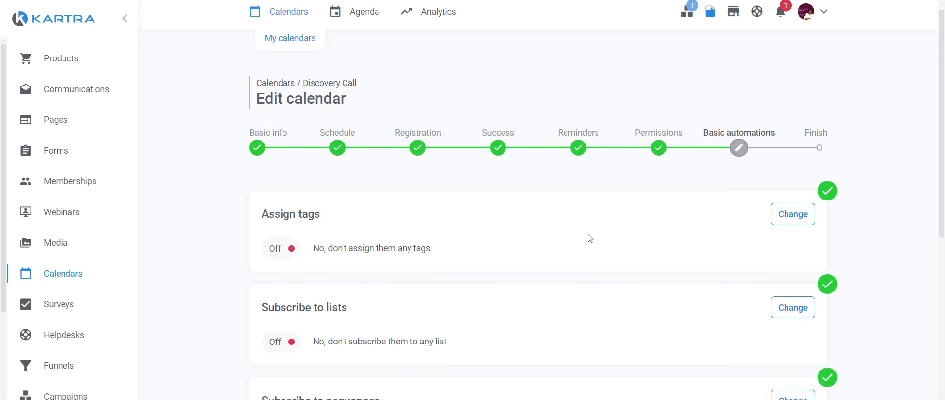
{"action": "scroll", "coordinate": [748, 222], "scroll_direction": "down", "scroll_amount": 5}
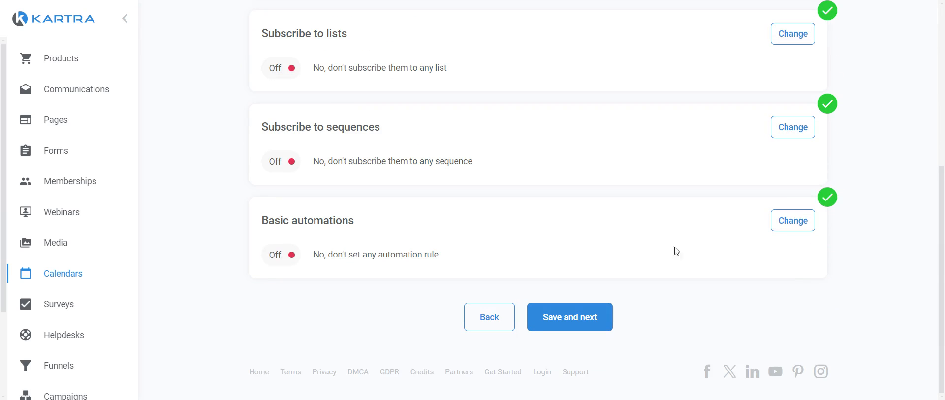
{"action": "left_click", "coordinate": [587, 318]}
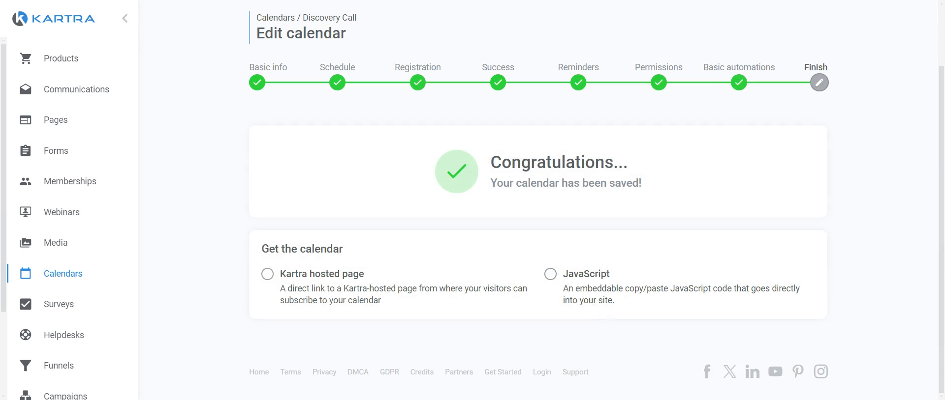
{"action": "left_click", "coordinate": [267, 274]}
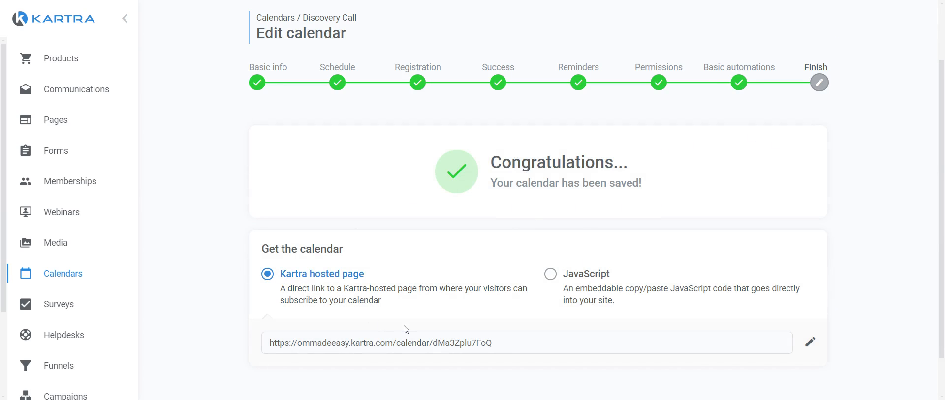
{"action": "left_click", "coordinate": [810, 343]}
{"action": "scroll", "coordinate": [568, 343], "scroll_direction": "down", "scroll_amount": 1}
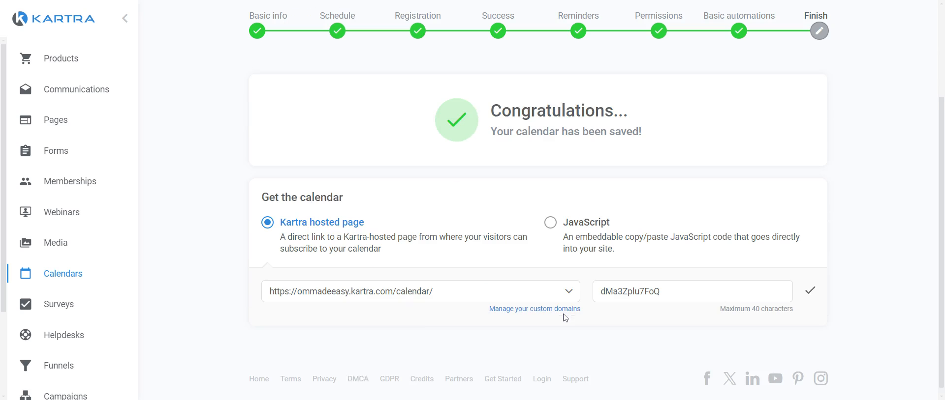
{"action": "left_click", "coordinate": [569, 285]}
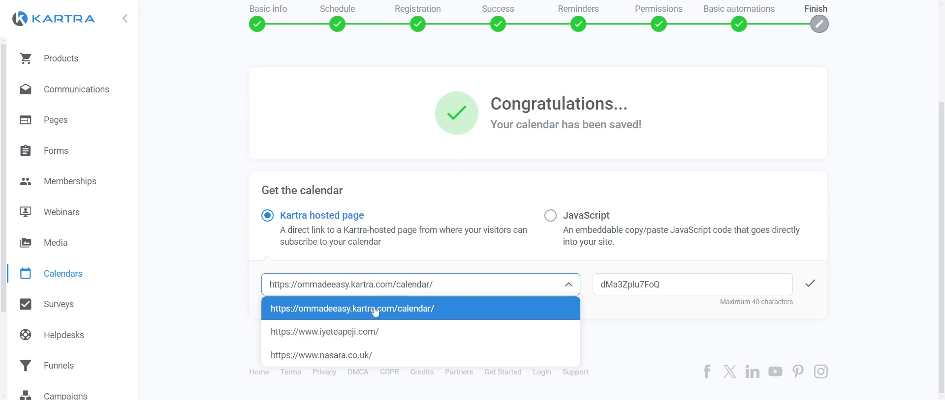
{"action": "left_click", "coordinate": [361, 357]}
{"action": "key", "text": "Tab"}
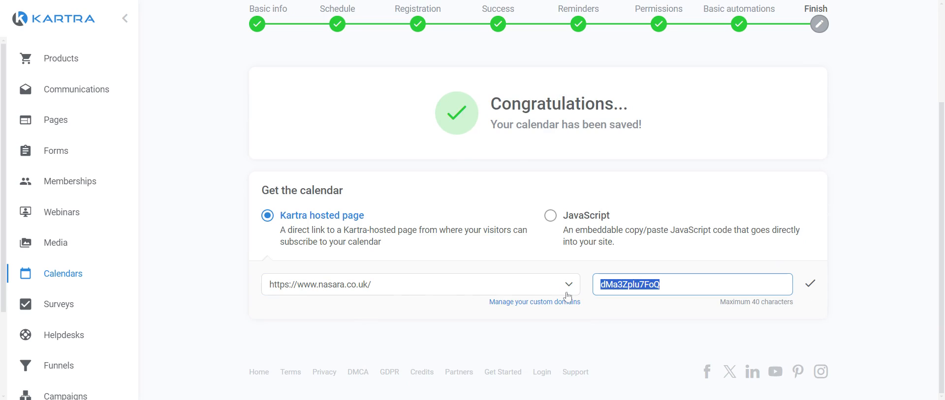
{"action": "type", "text": "disc"}
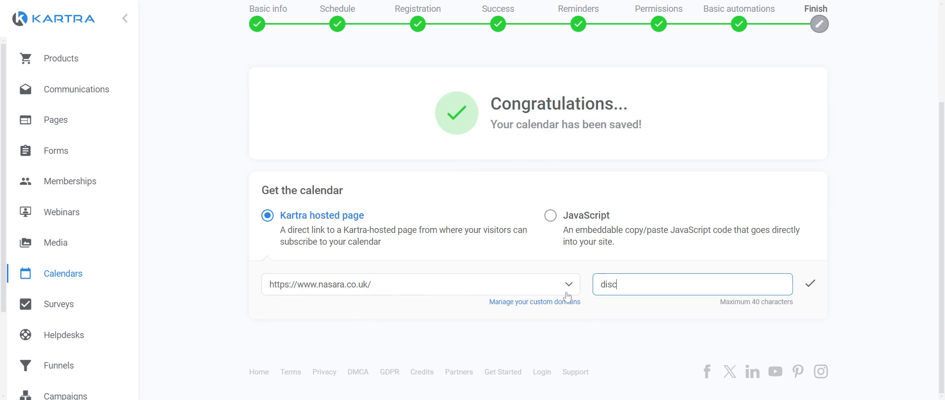
{"action": "type", "text": "overy-call"}
{"action": "left_click", "coordinate": [810, 284]}
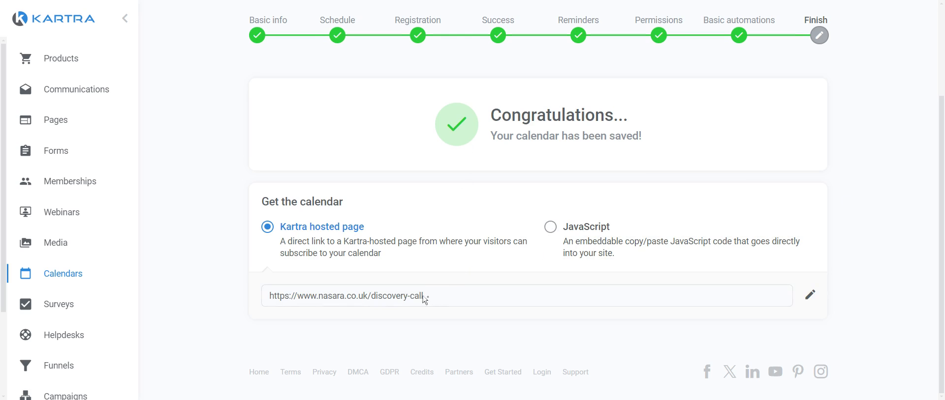
Select the full hosted page link of the Discovery Call calendar
{"action": "left_click_drag", "start_coordinate": [424, 297], "coordinate": [226, 303]}
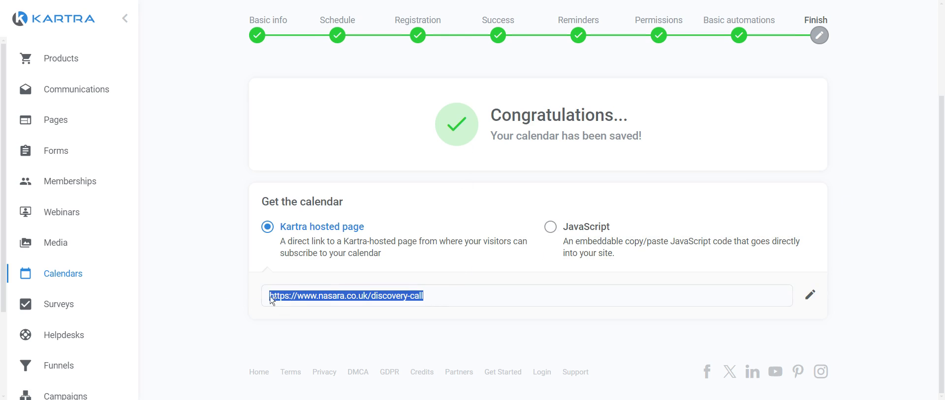
{"action": "scroll", "coordinate": [384, 306], "scroll_direction": "up", "scroll_amount": 3}
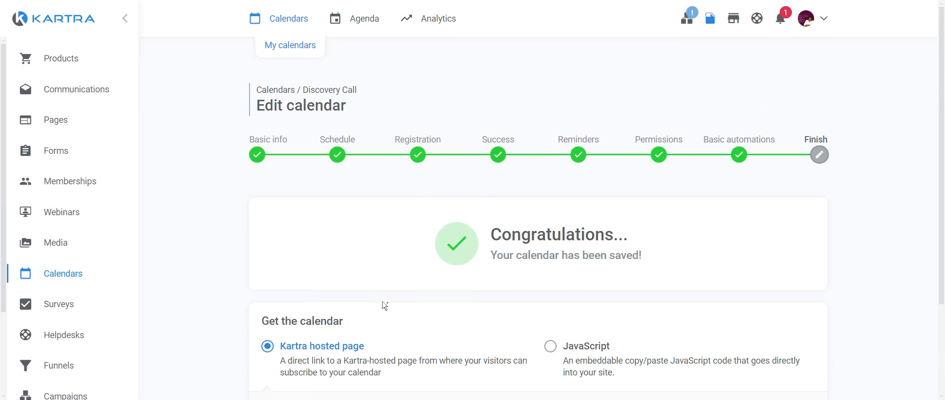
{"action": "scroll", "coordinate": [384, 306], "scroll_direction": "down", "scroll_amount": 3}
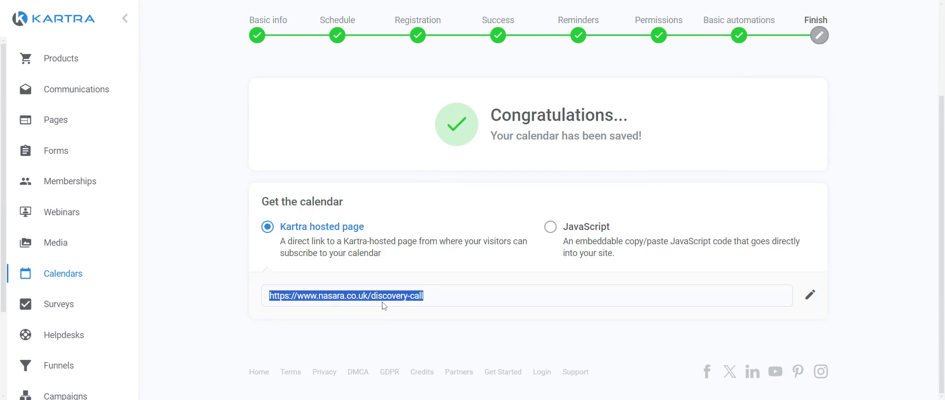